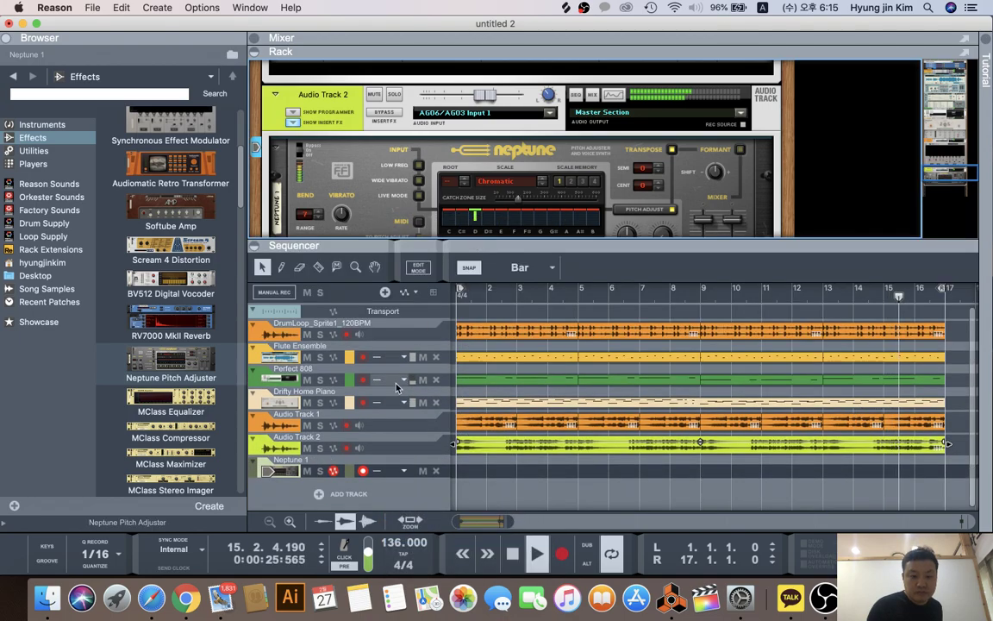
- Lower the Pitched Signal fader in Neptune's mixer section to its minimum, leaving the Voice Synth fader alone
scroll(531, 215, "down", 2)
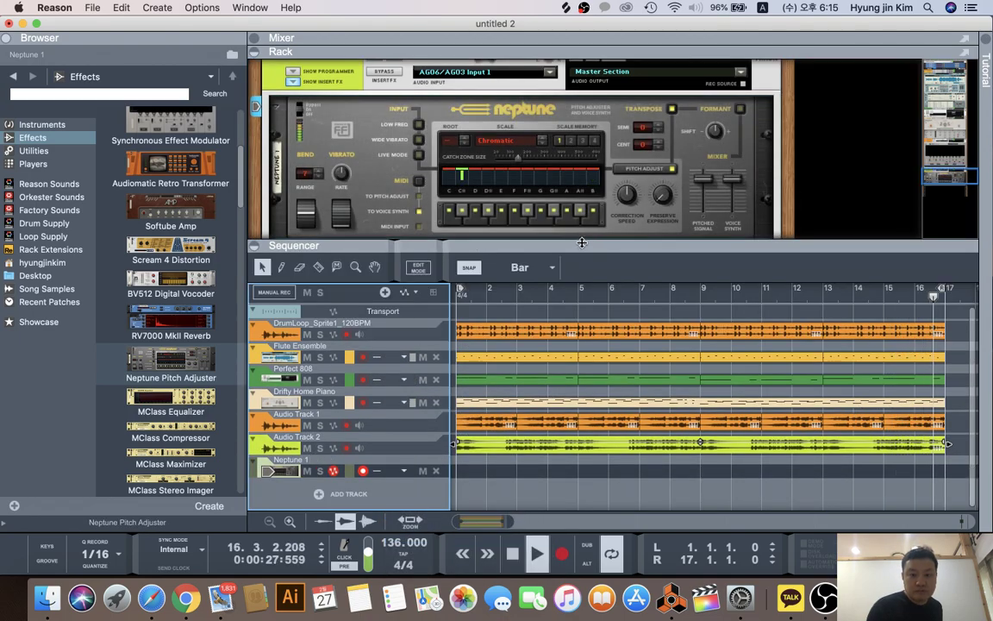
left_click_drag(581, 246, 581, 273)
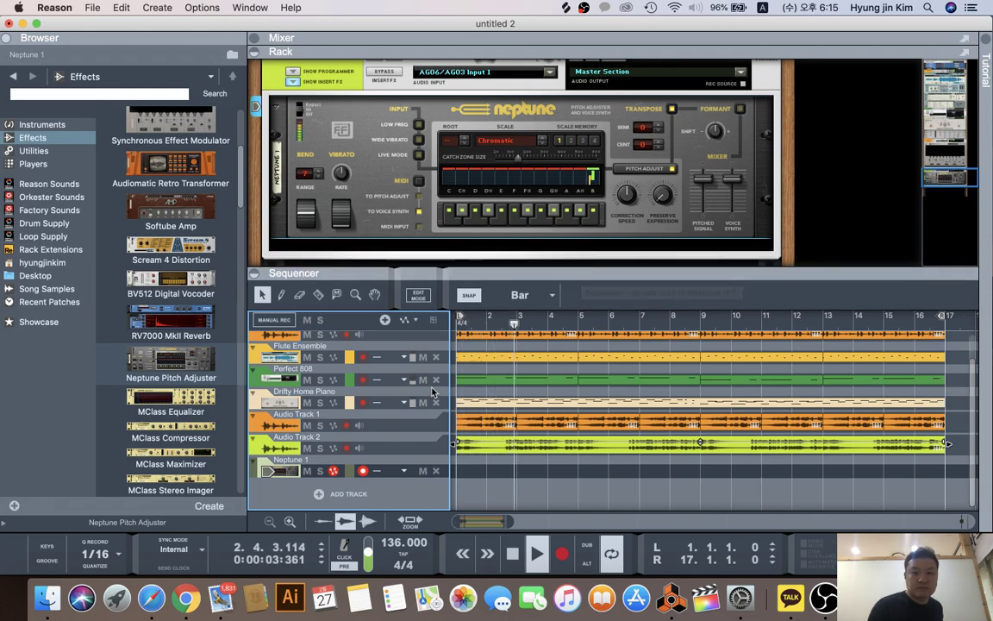
left_click(707, 197)
left_click_drag(707, 197, 707, 258)
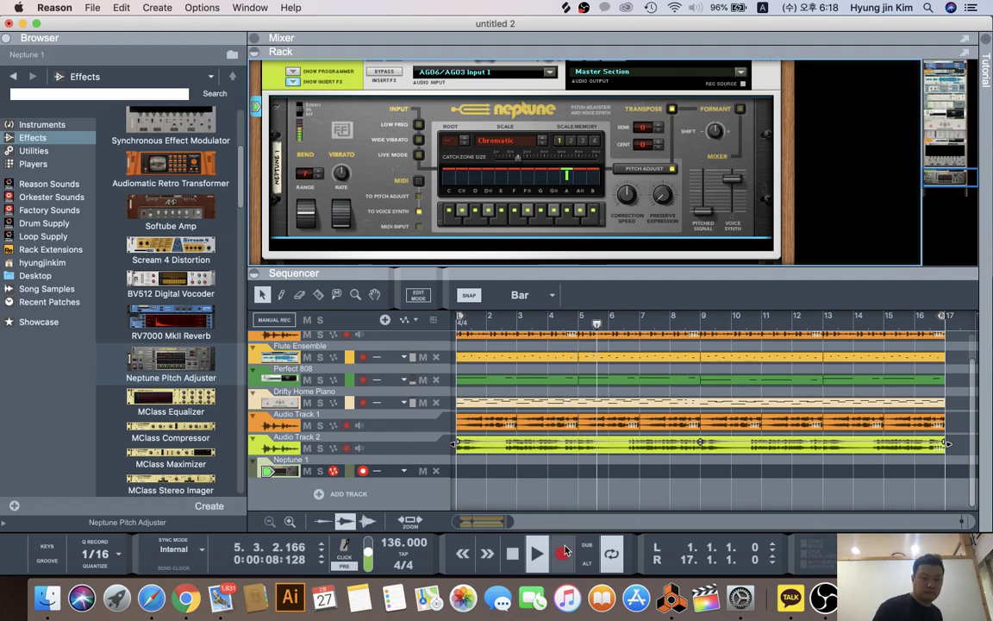
- Return to the song start and record a MIDI part on the Neptune 1 track across the 16-bar loop
double_click(512, 554)
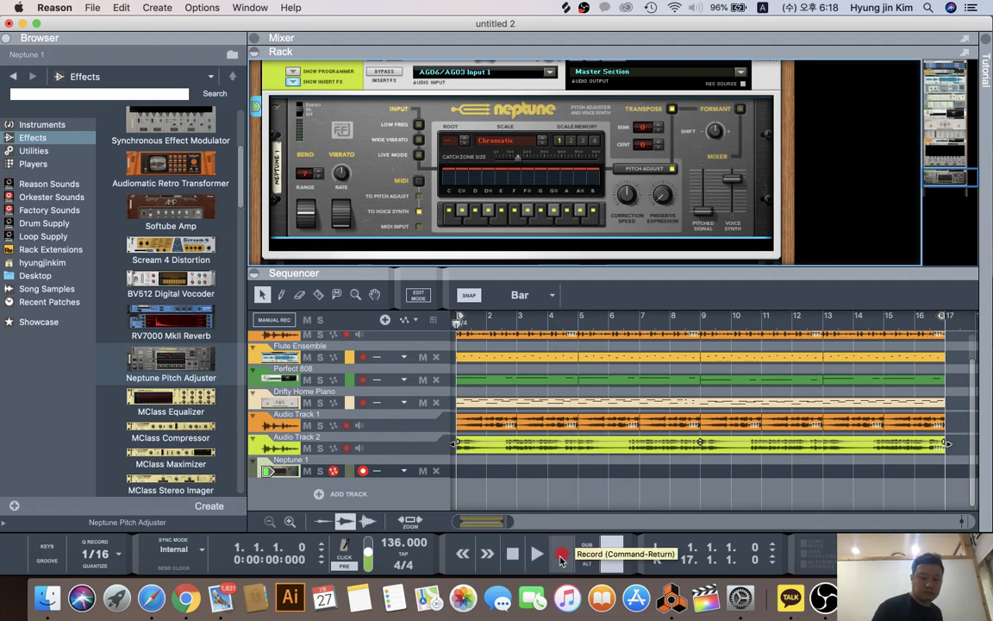
left_click(558, 556)
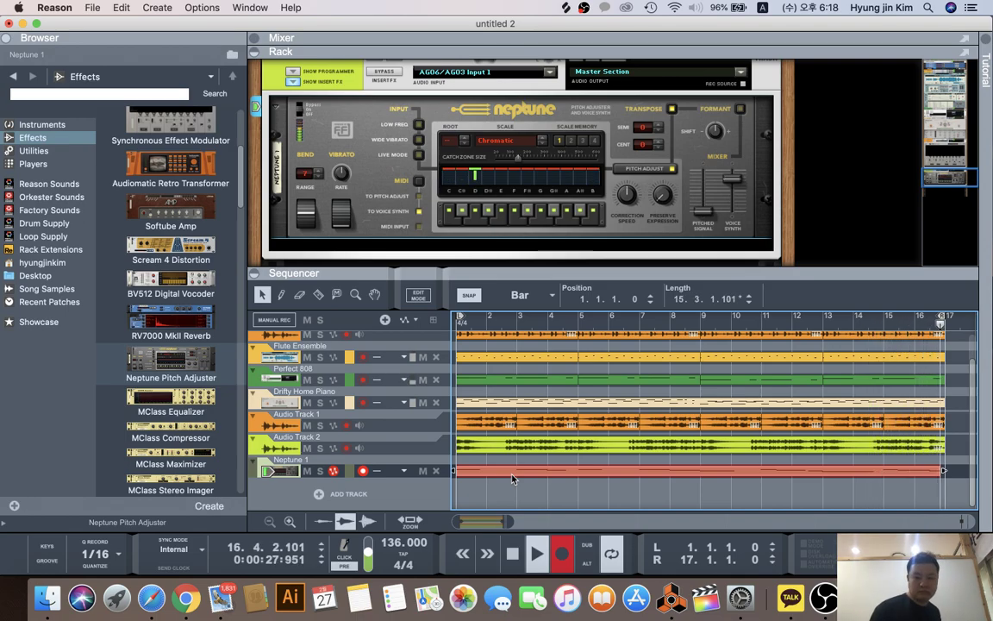
left_click(559, 548)
- Open the recorded Neptune 1 clip in an enlarged note editor and select all of its notes
double_click(552, 471)
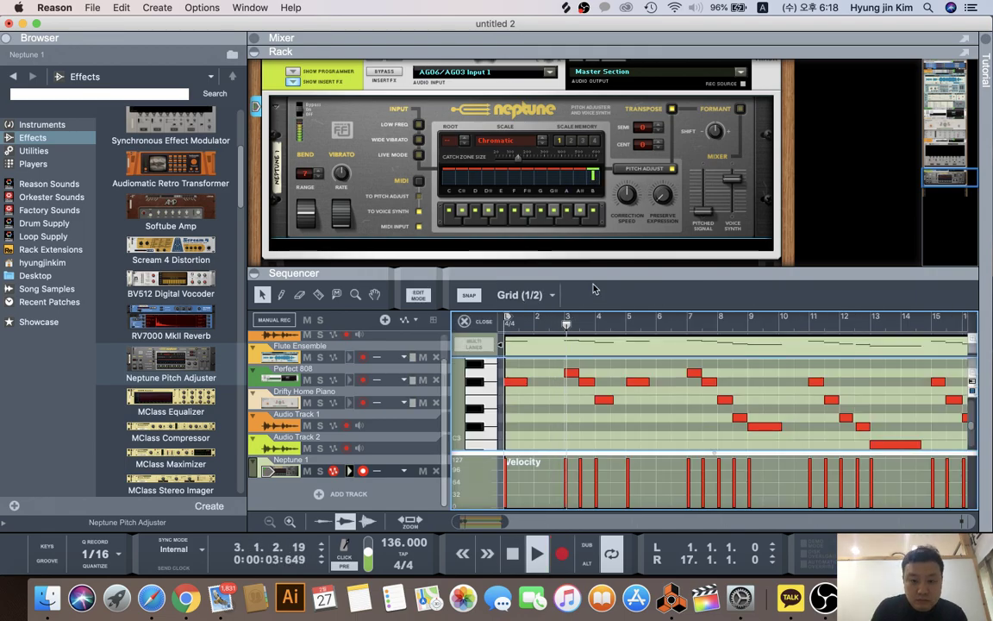
left_click_drag(595, 238, 595, 119)
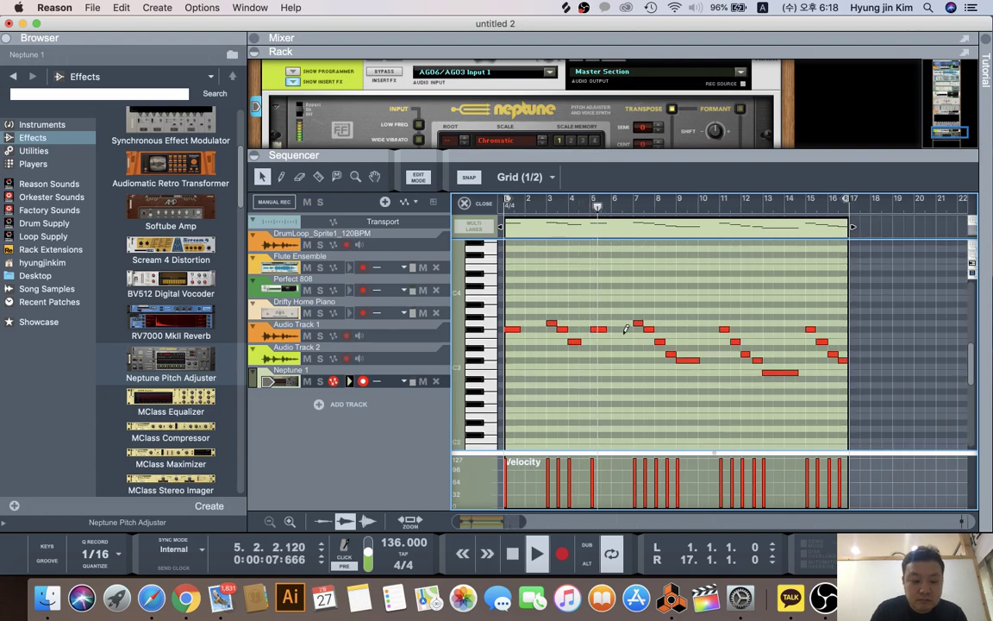
key("super+a")
scroll(625, 340, "up", 2)
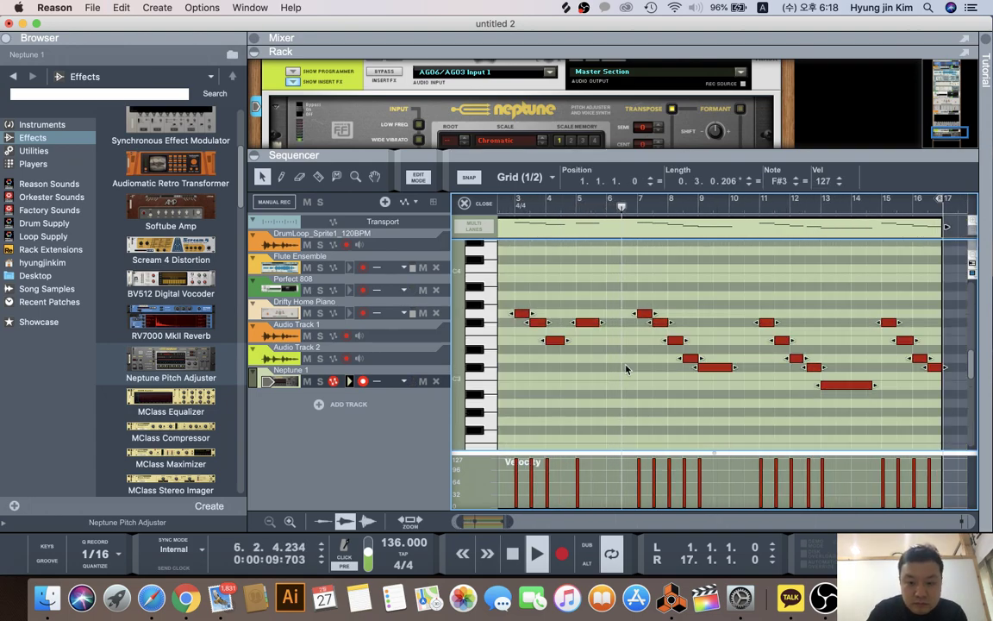
- Lengthen the E3 note at bar 4 to one bar and the B2 note at bar 13 to two bars
left_click_drag(608, 351, 629, 357)
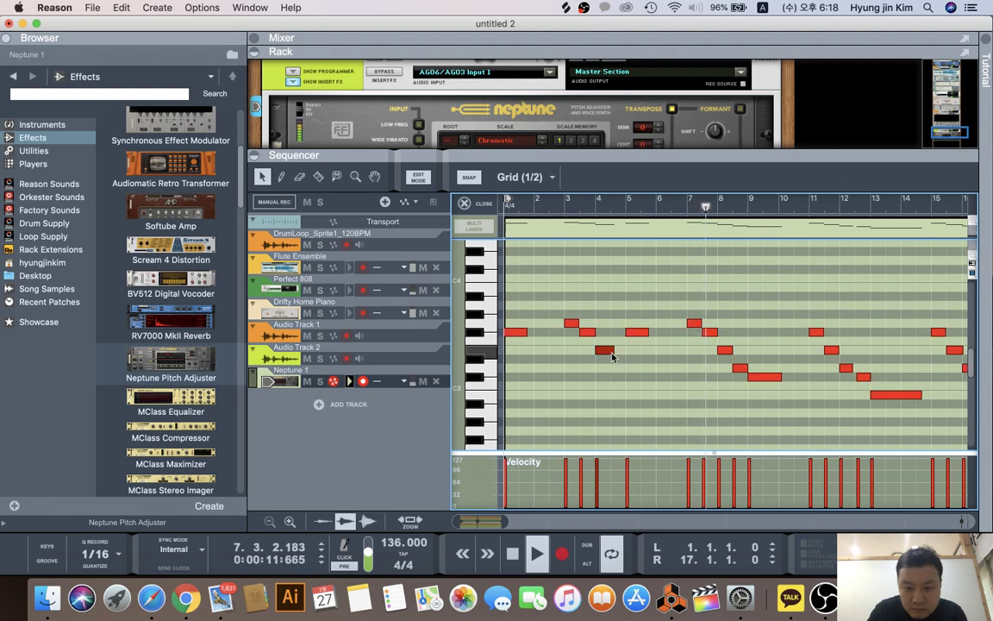
left_click_drag(626, 356, 626, 356)
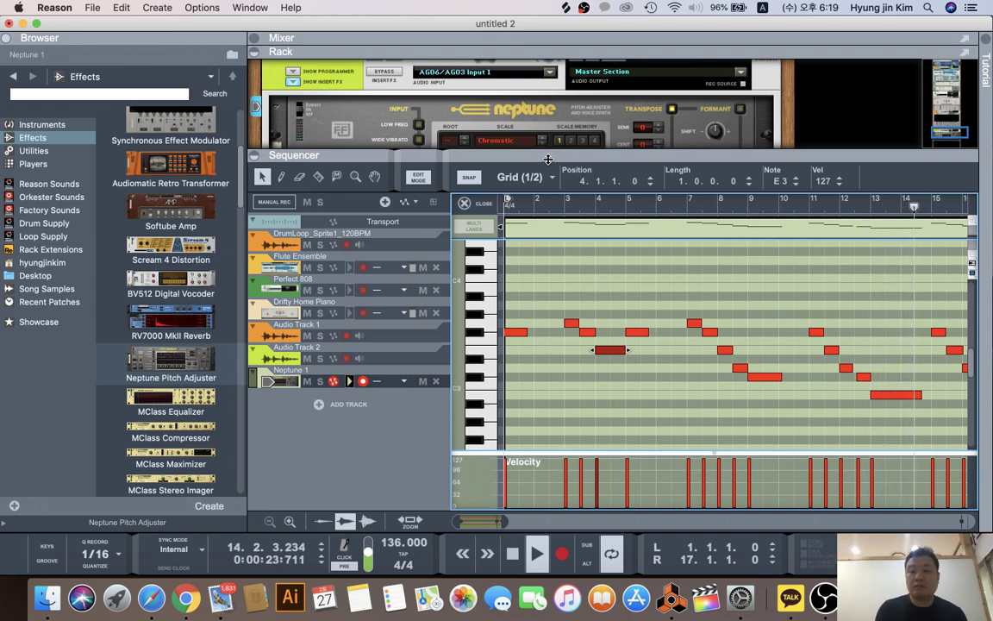
left_click(915, 395)
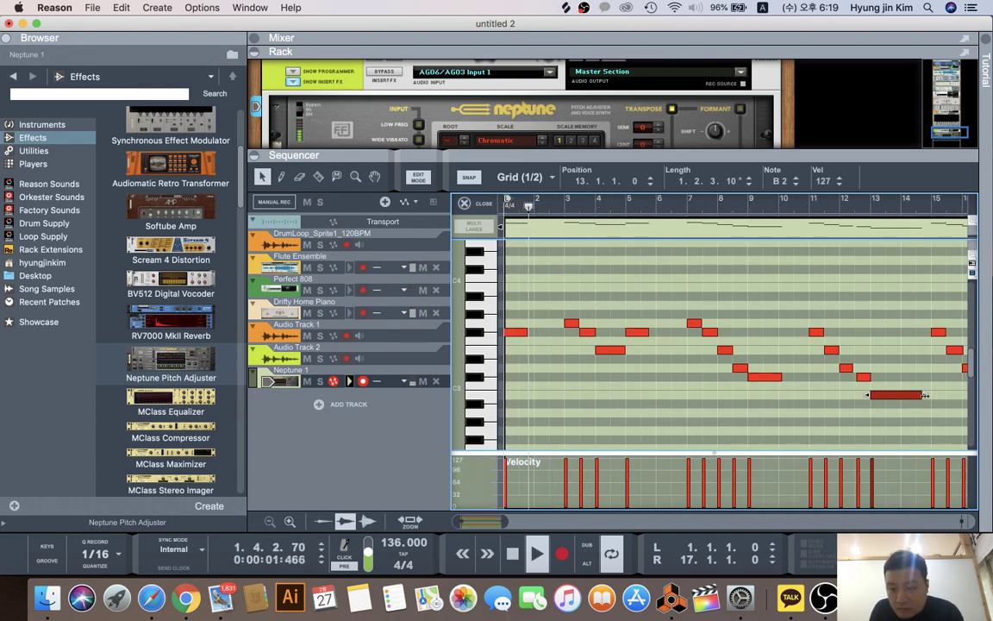
left_click_drag(925, 395, 933, 395)
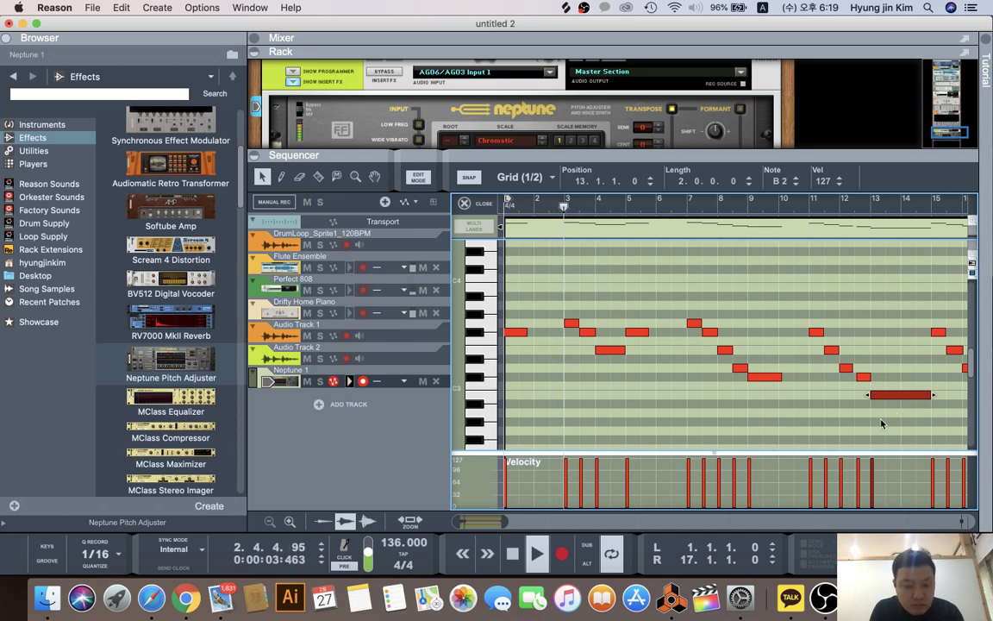
- Lengthen the F#3 notes at bars 1 and 5 and the C#3 note at bar 9 to two bars each
left_click(526, 332)
left_click_drag(532, 332, 567, 332)
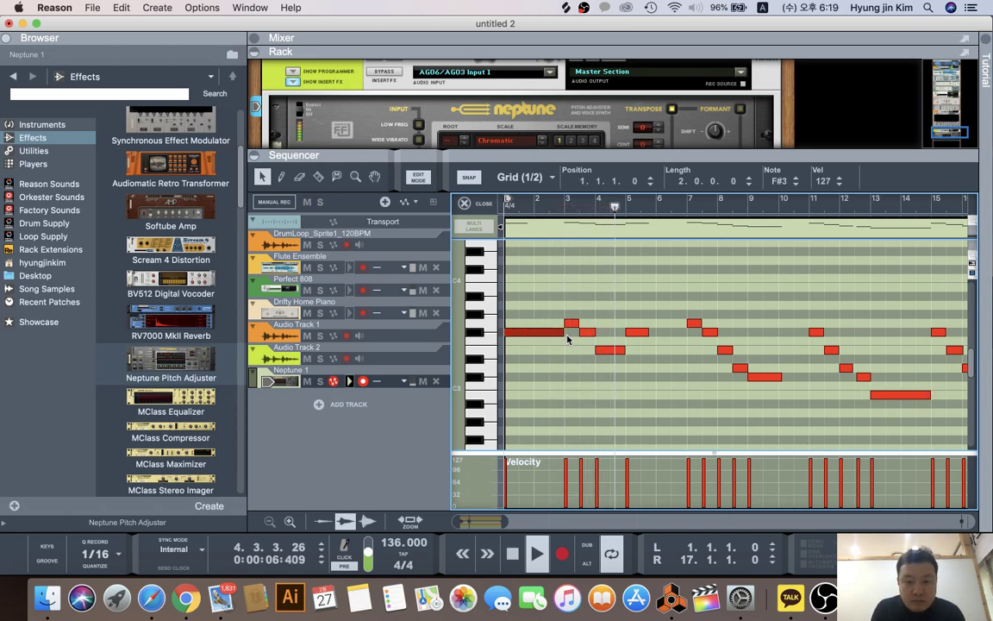
left_click(645, 332)
left_click_drag(647, 332, 687, 332)
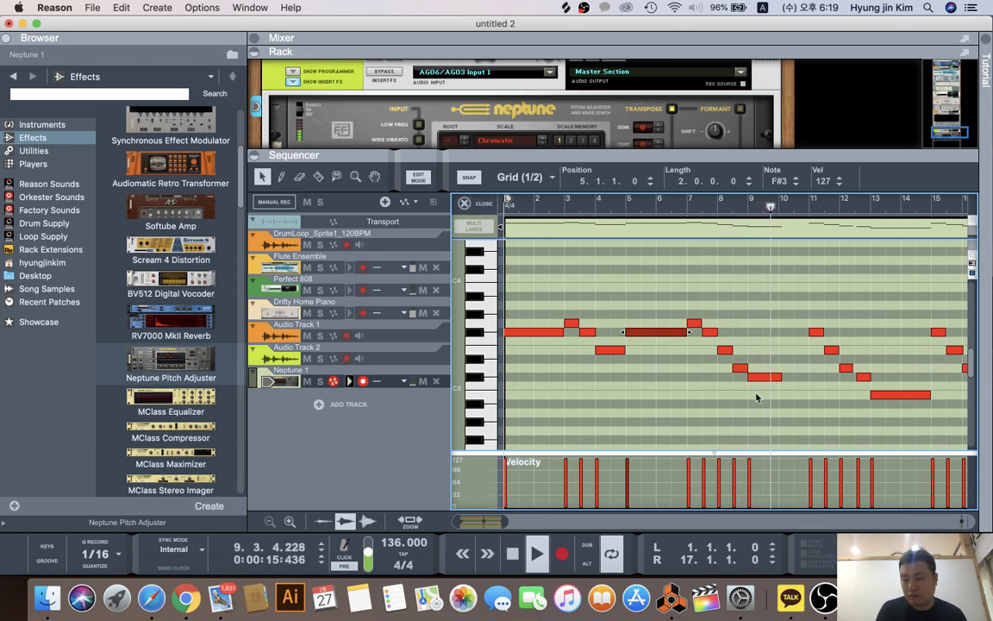
left_click(707, 351)
left_click_drag(779, 374, 805, 376)
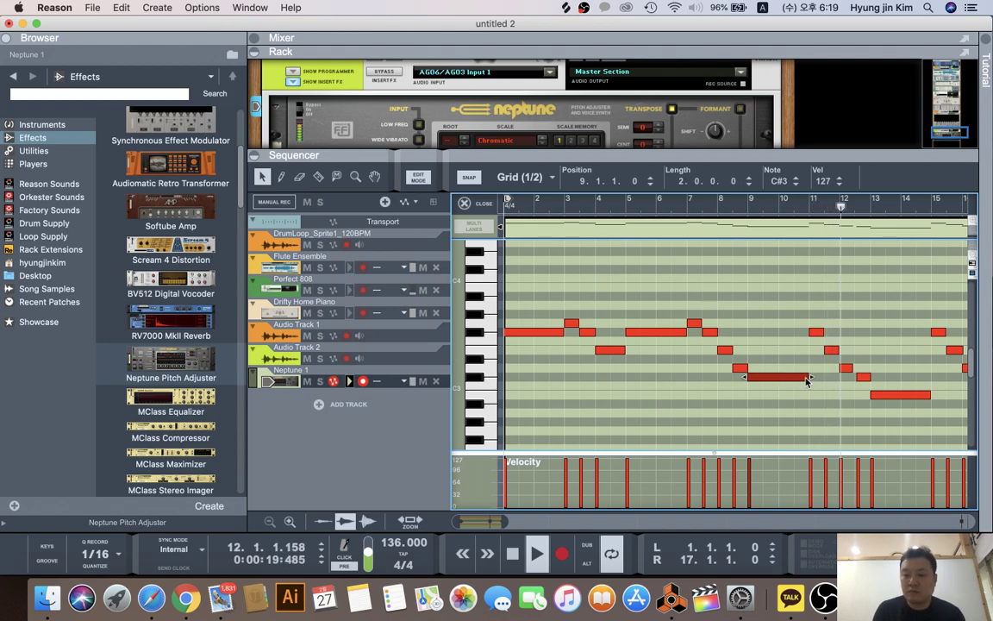
- Extend the start of the C#3 note in bar 12 back to position 12.3.1.0 and close the note editor
left_click(856, 390)
left_click(858, 378)
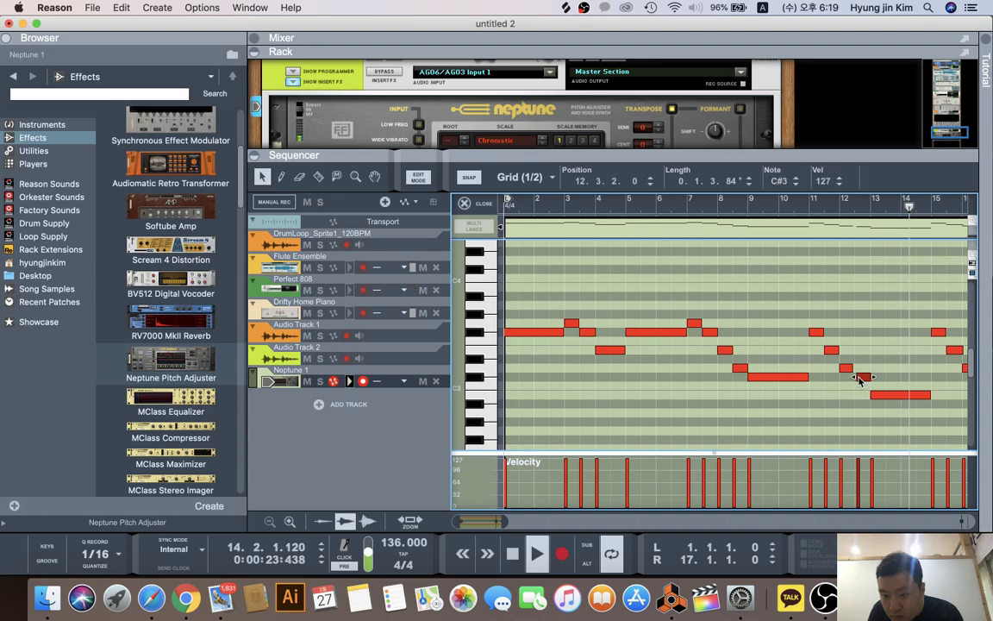
left_click_drag(855, 377, 854, 376)
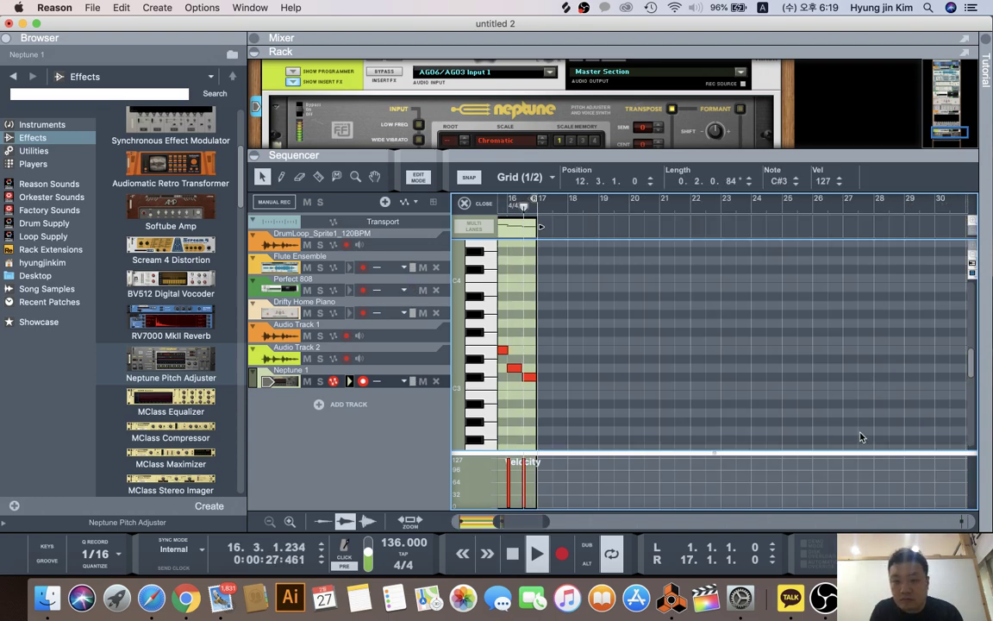
left_click(465, 204)
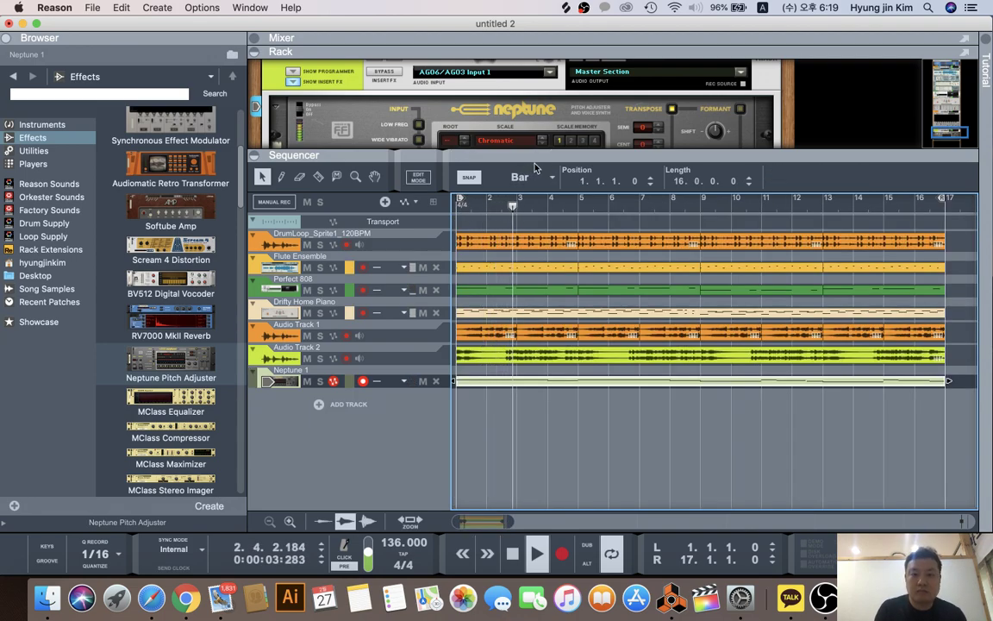
- Show Audio Track 2's mixer channel and enable its send 4 to the Feedback Ducking Delay
left_click_drag(534, 157, 534, 275)
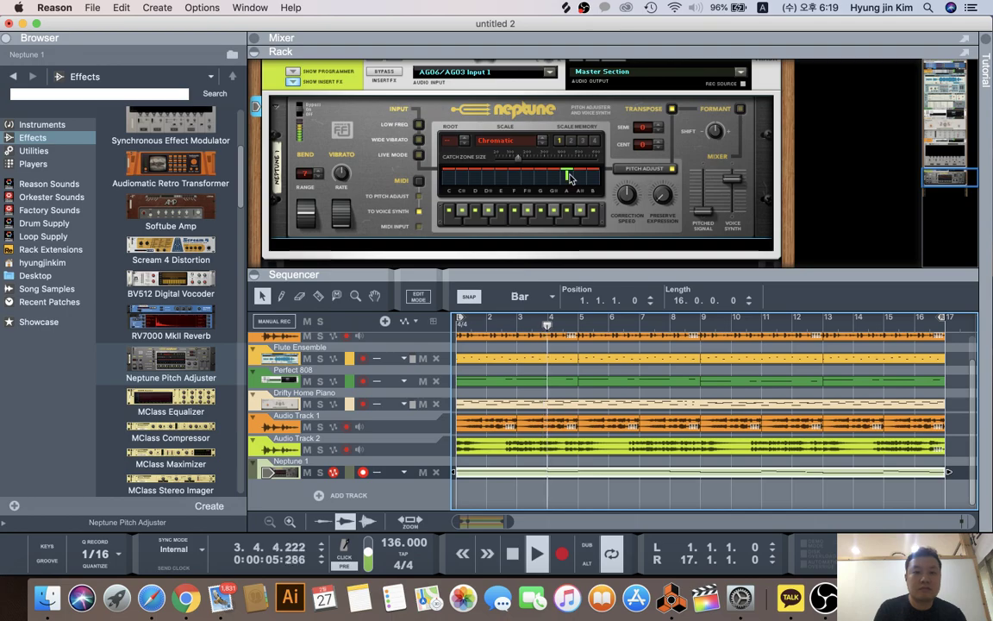
scroll(565, 176, "up", 2)
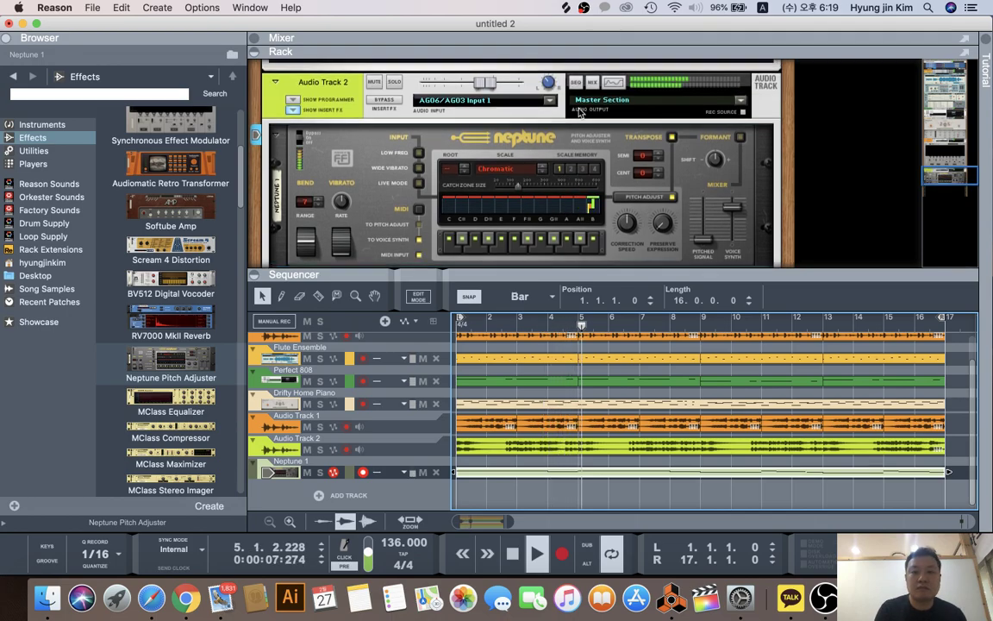
left_click(593, 83)
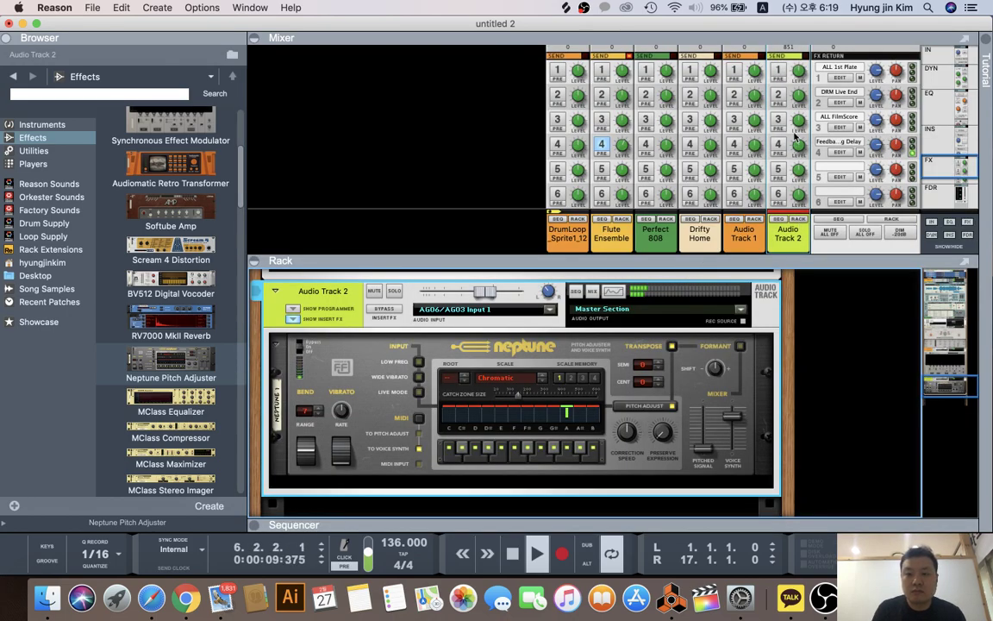
scroll(796, 136, "up", 1)
left_click(779, 155)
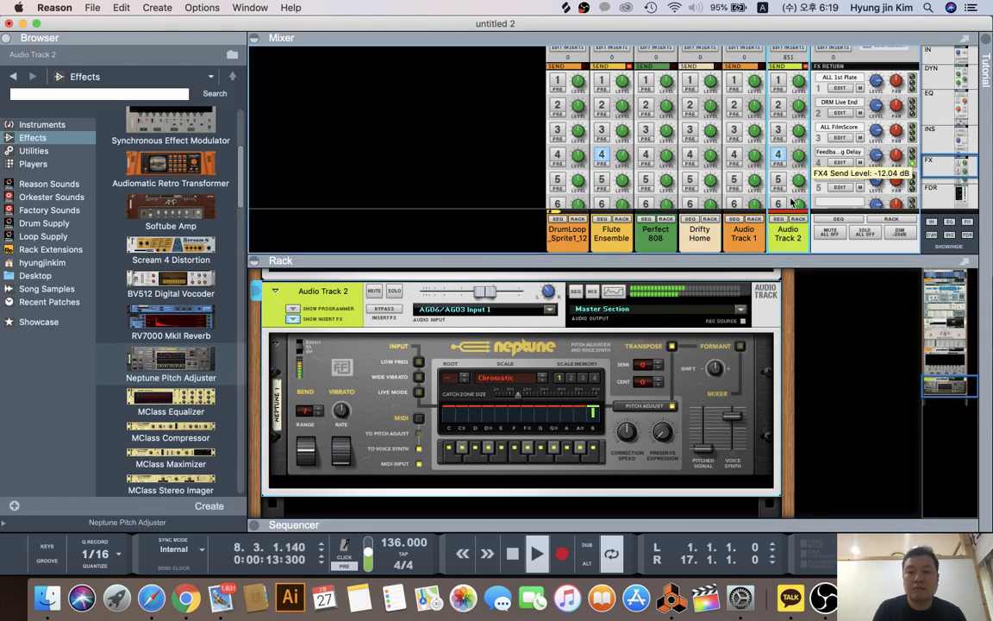
- Solo Audio Track 2 and raise its FX4 send level to -3.63 dB
scroll(790, 164, "down", 5)
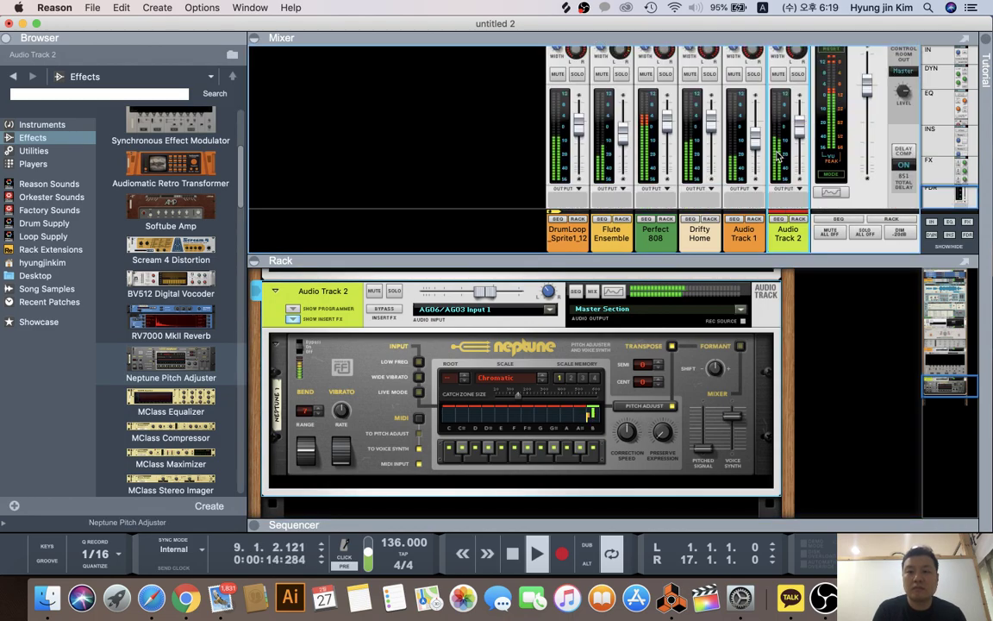
left_click(797, 102)
scroll(811, 121, "up", 2)
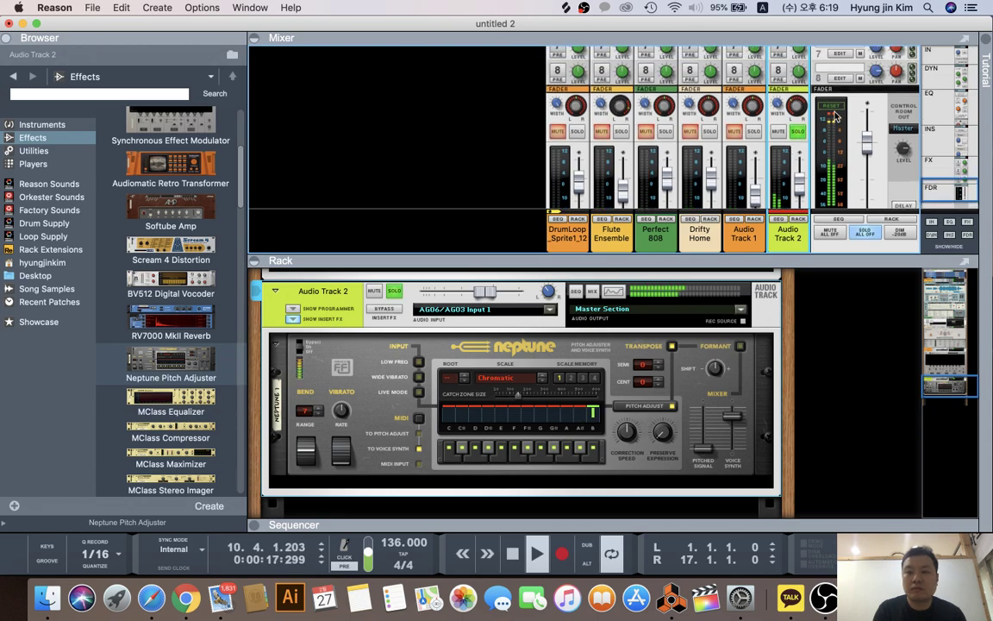
scroll(823, 138, "up", 5)
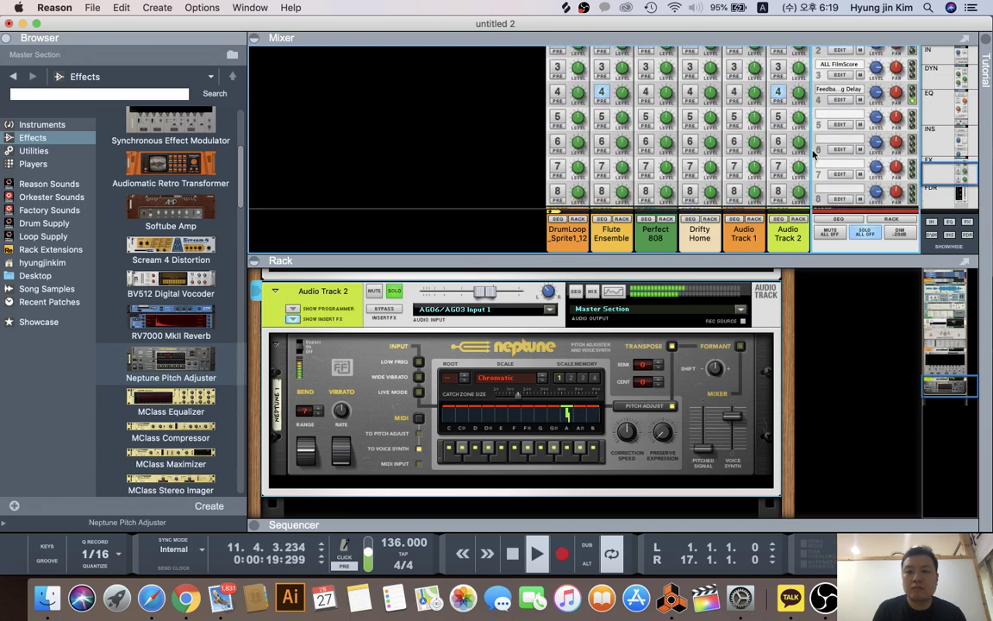
left_click(800, 83)
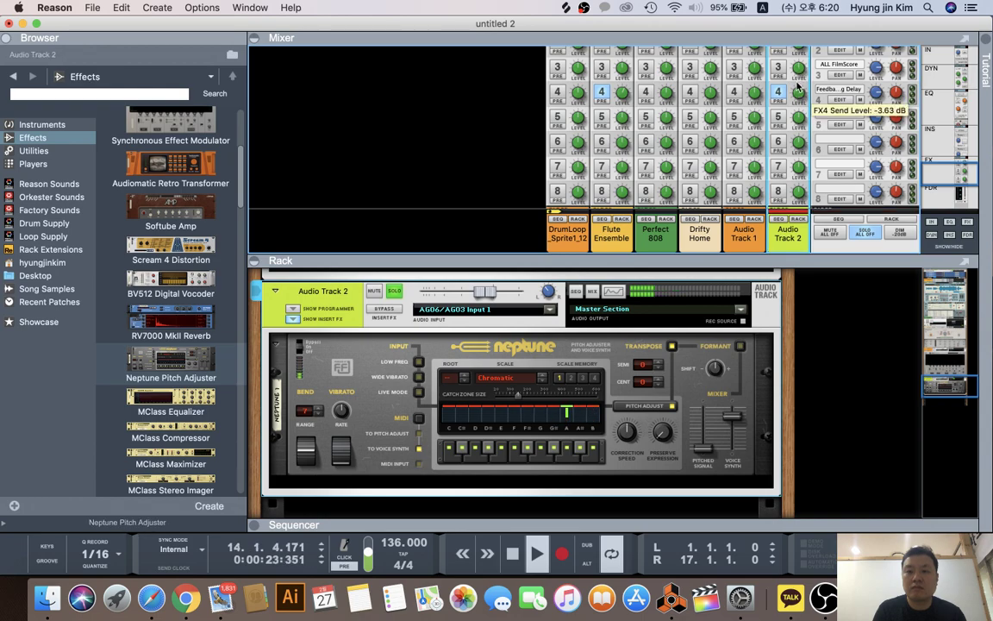
- Enable Audio Track 2's FX1 send at -4.86 dB and turn on its FX2 send
scroll(794, 91, "up", 3)
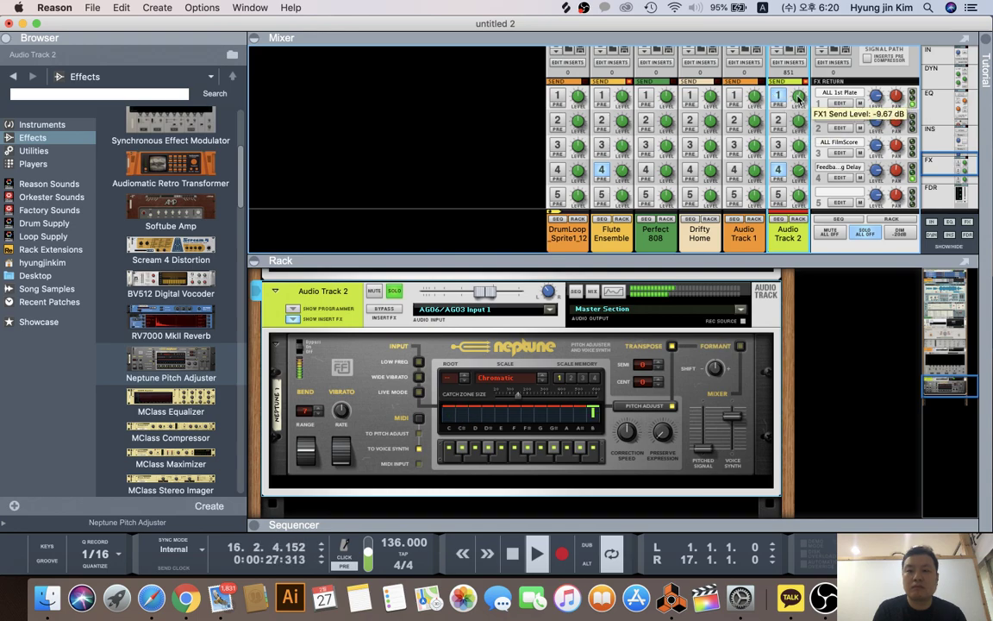
scroll(800, 101, "up", 5)
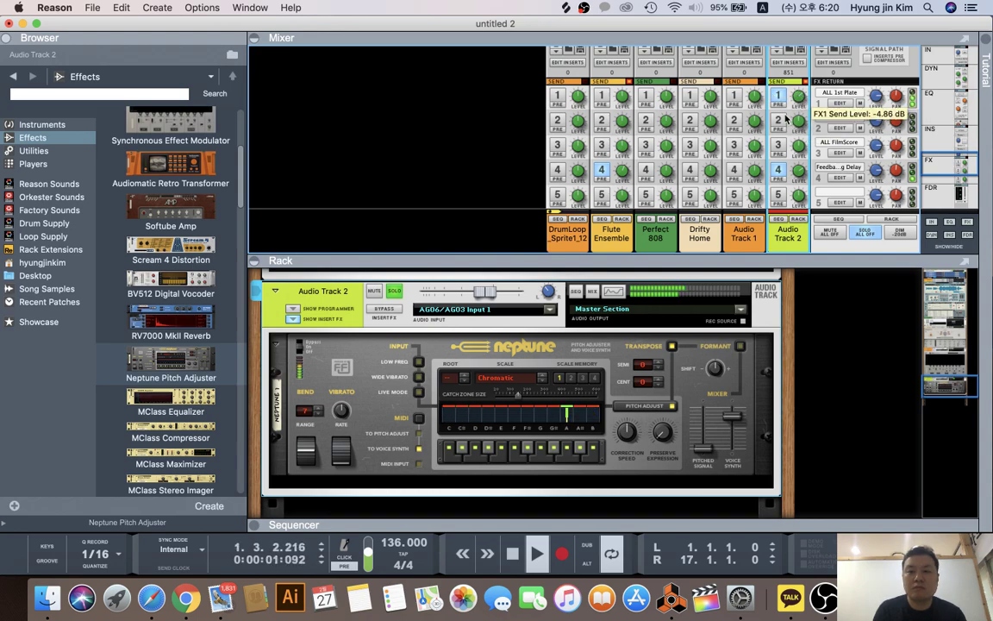
left_click(780, 120)
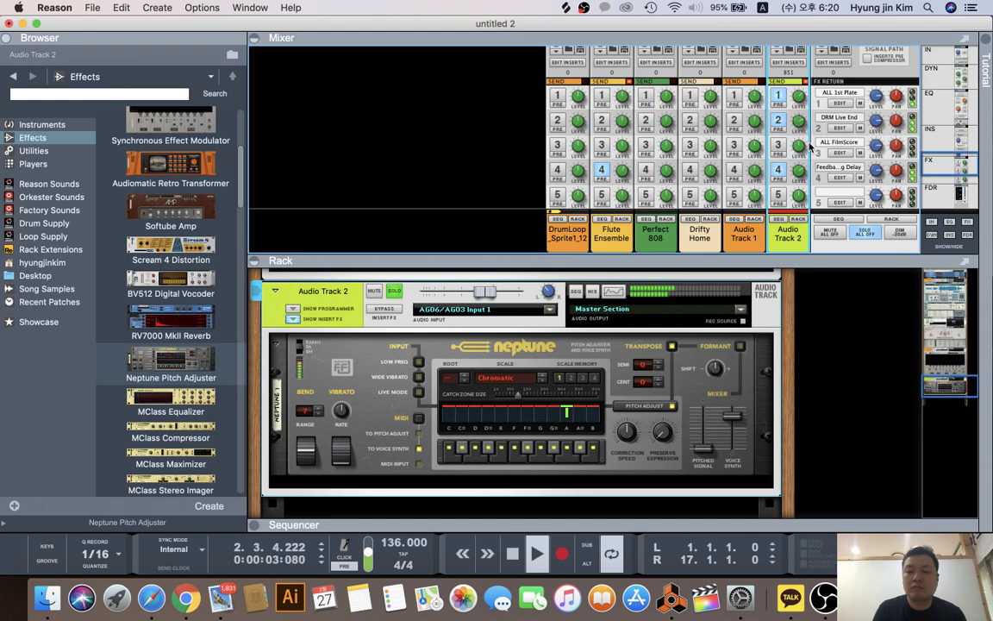
- Bring up the Feedback Ducking Delay in the rack and unfold its controls
left_click(836, 166)
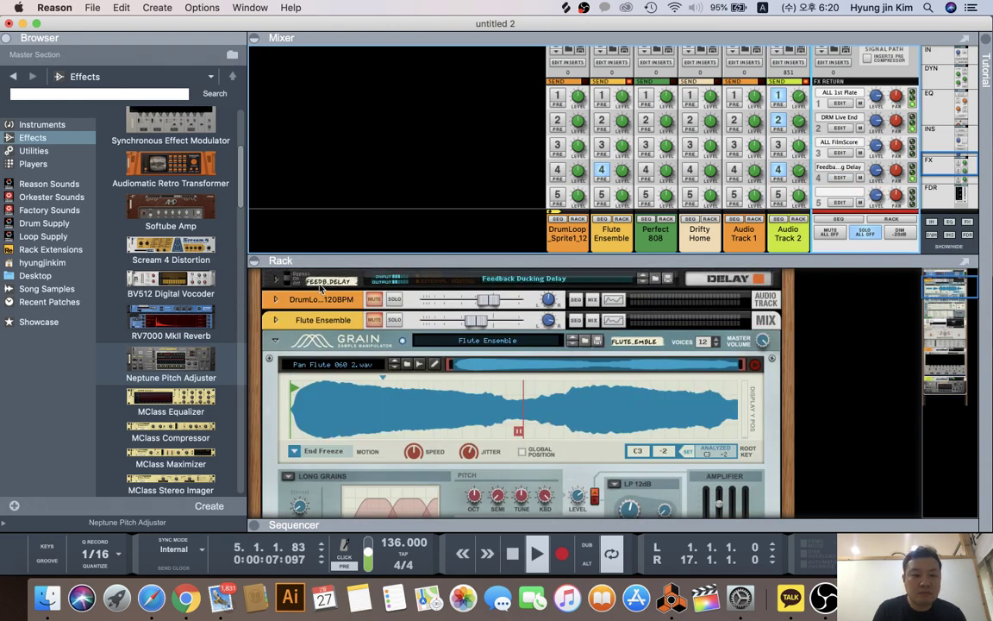
left_click(278, 280)
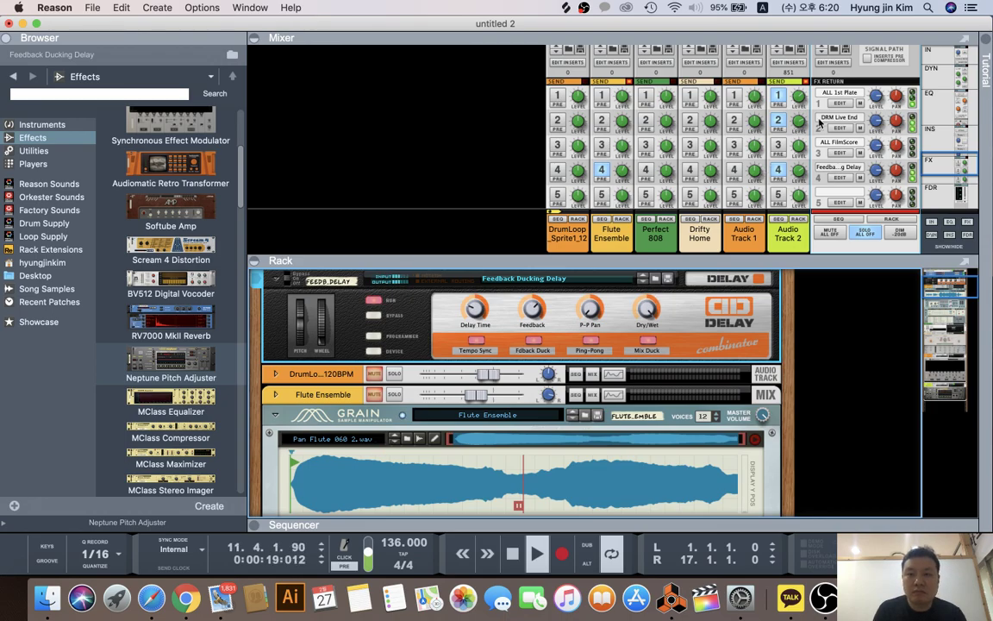
- Turn on the channel compressor for Audio Track 2 and set its Neptune pitch adjuster to Bypass
scroll(804, 121, "up", 10)
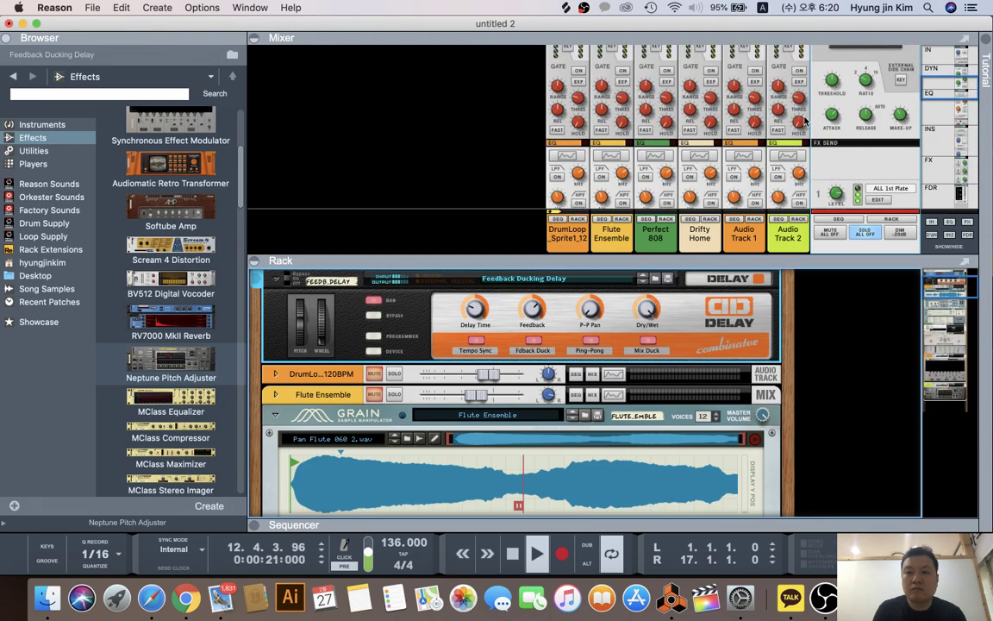
left_click(802, 86)
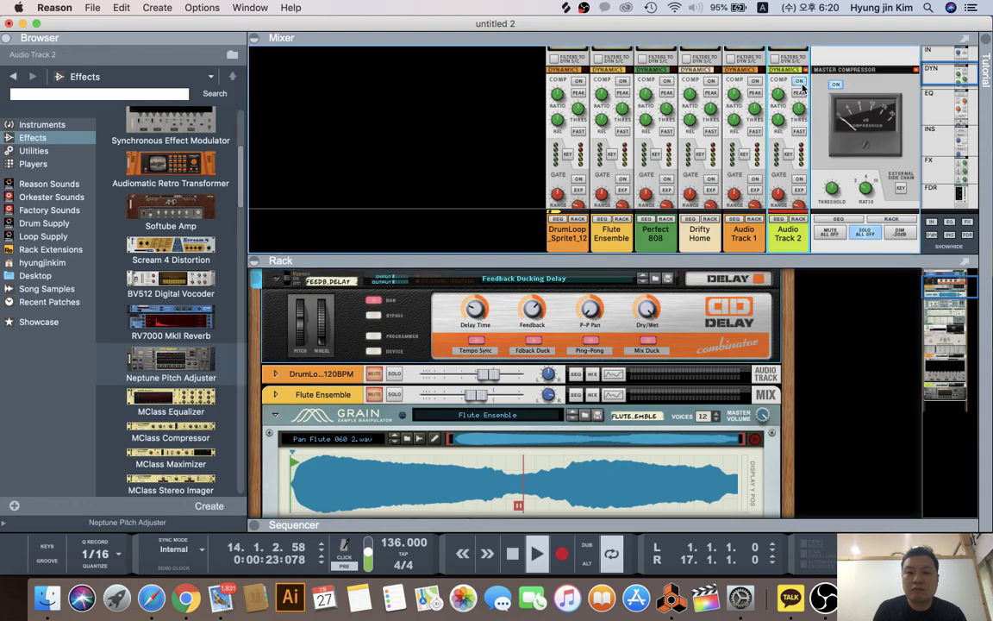
scroll(658, 351, "down", 10)
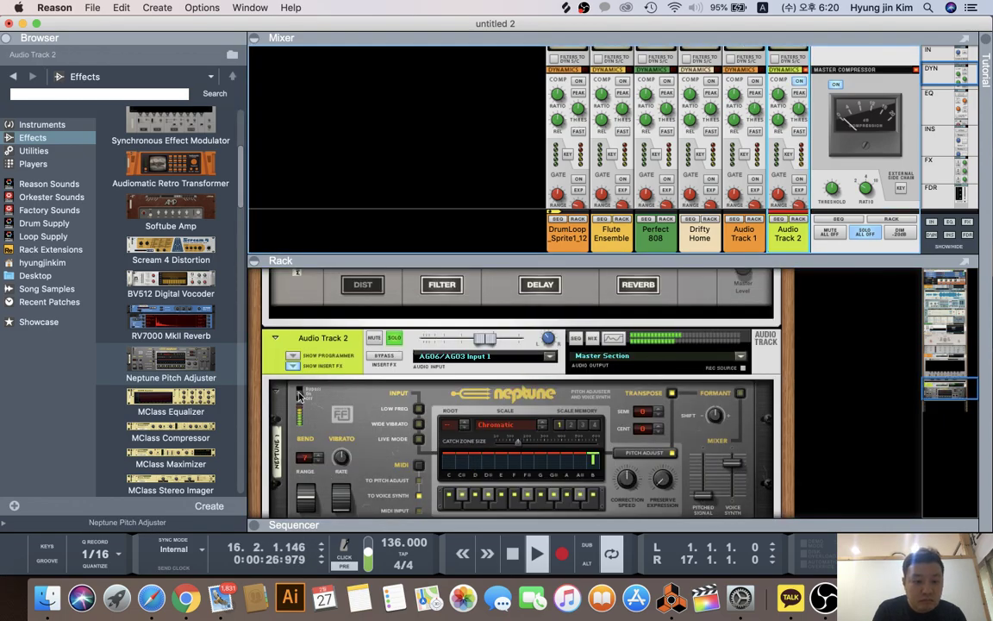
left_click(299, 396)
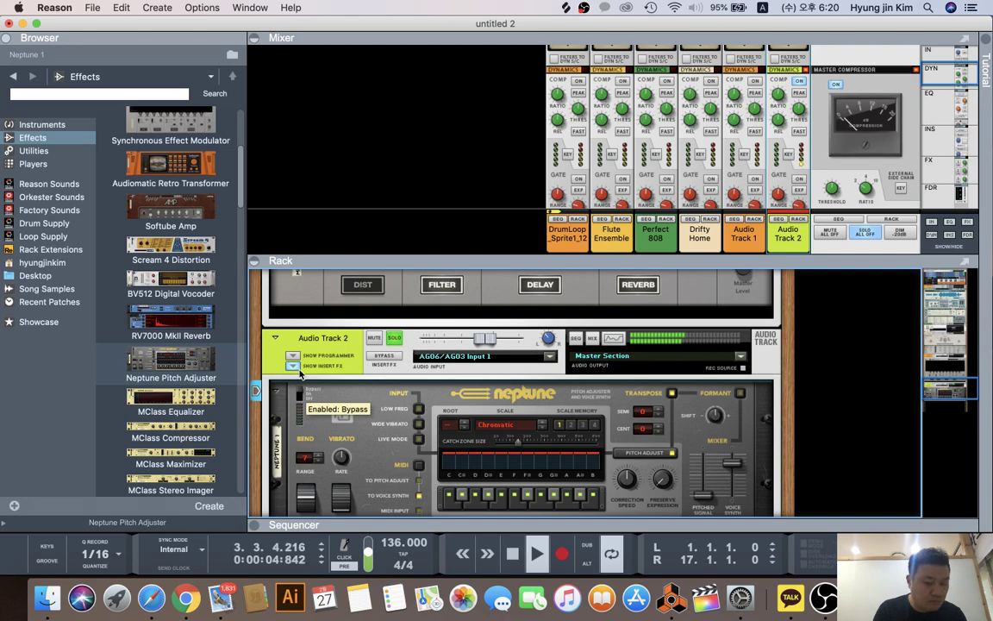
- Set Audio Track 2's Neptune to On with Pitch Adjust enabled, and raise its Pitched Signal mixer level
left_click(301, 394)
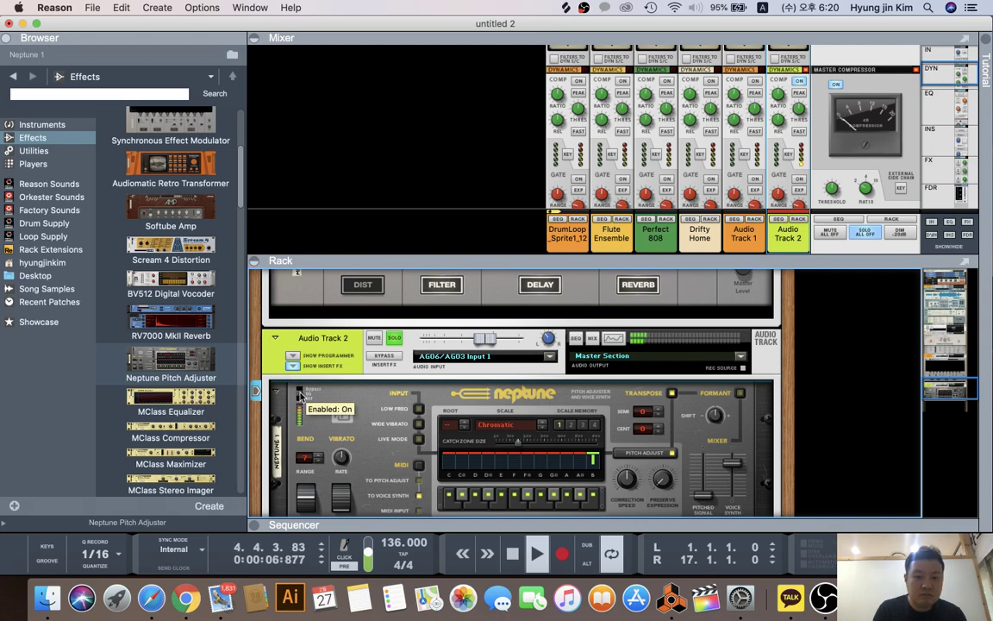
scroll(580, 471, "down", 3)
scroll(580, 471, "up", 1)
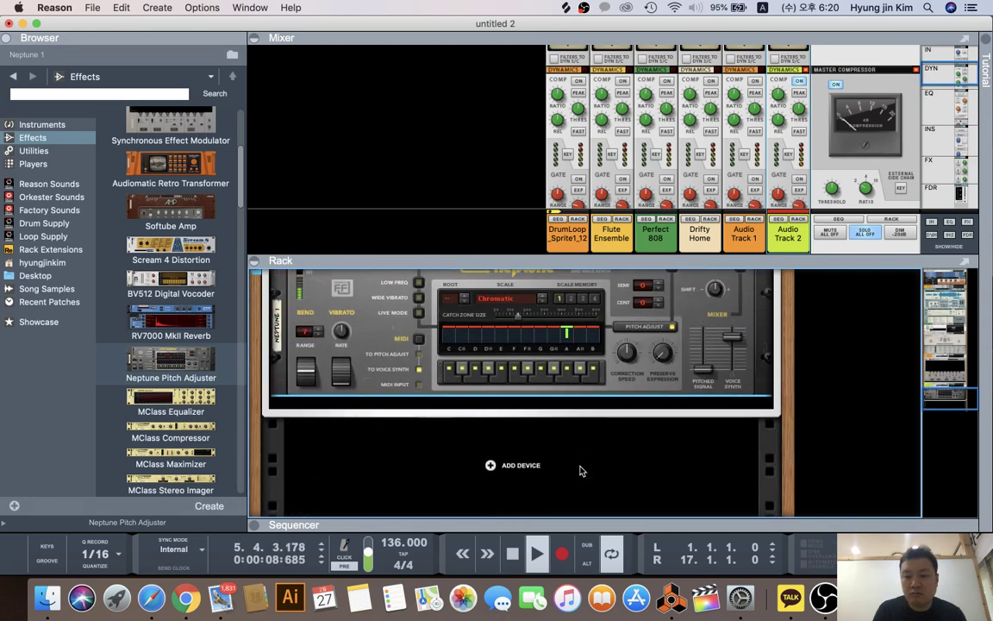
mouse_move(702, 374)
left_mouse_down()
mouse_move(702, 353)
mouse_move(730, 326)
mouse_move(700, 360)
left_mouse_up()
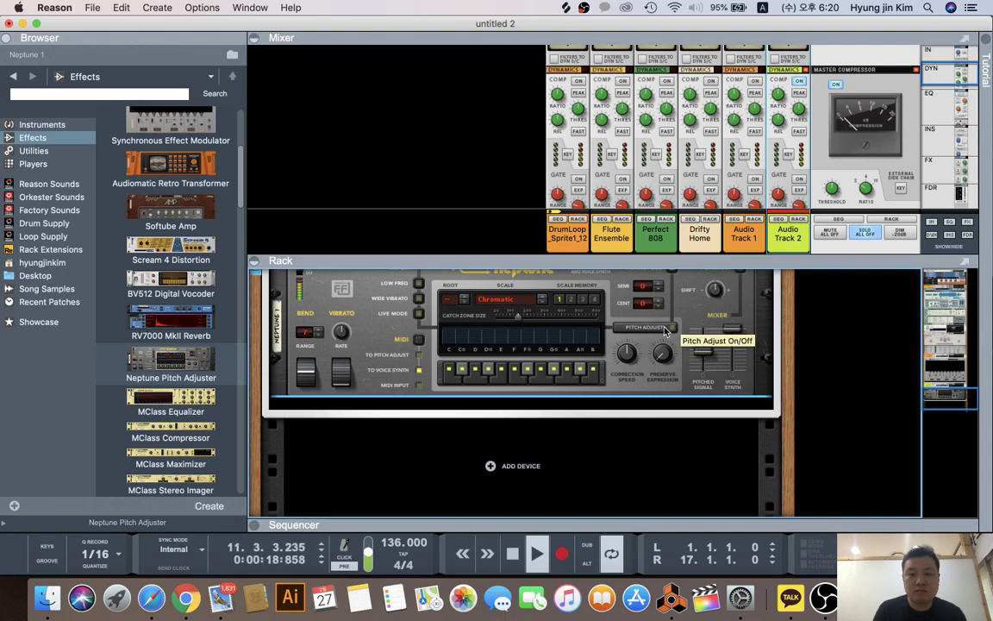
left_click(665, 330)
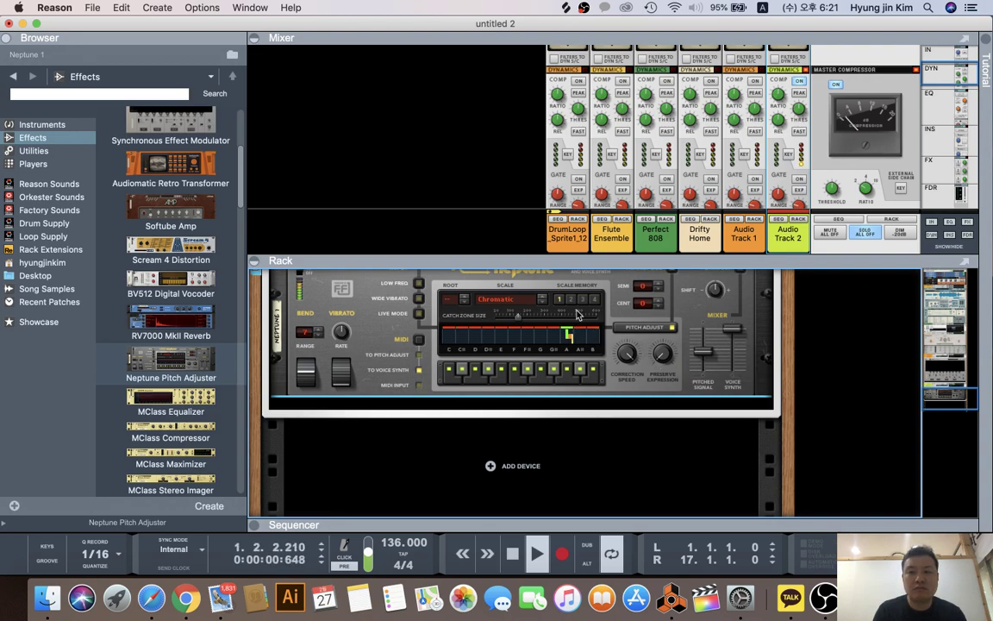
- Turn off all solos in the master section and bring up Neptune and the Audio Track 2 device in the rack
left_click(874, 237)
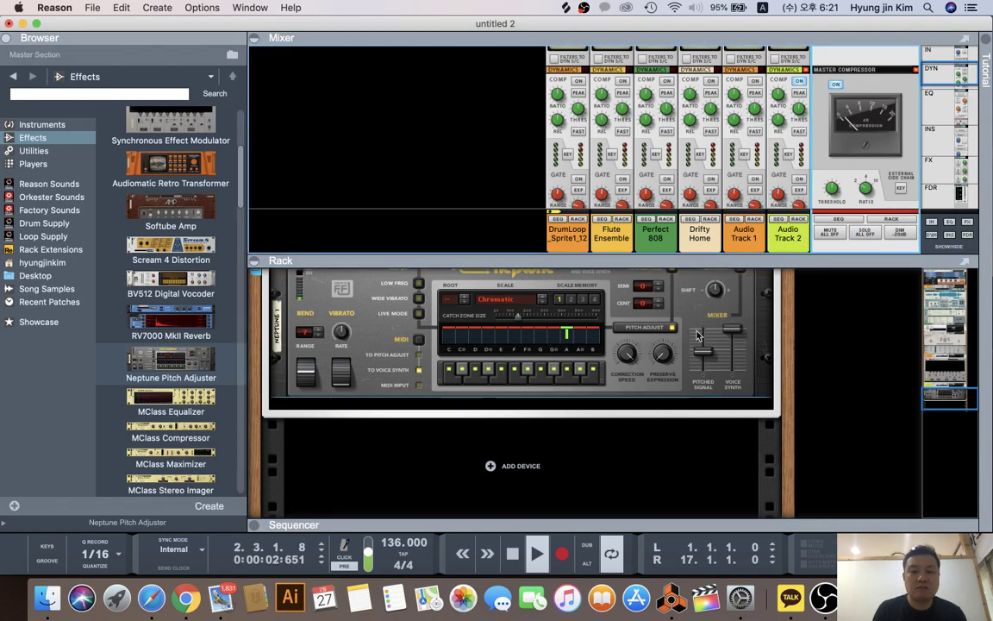
scroll(604, 370, "up", 5)
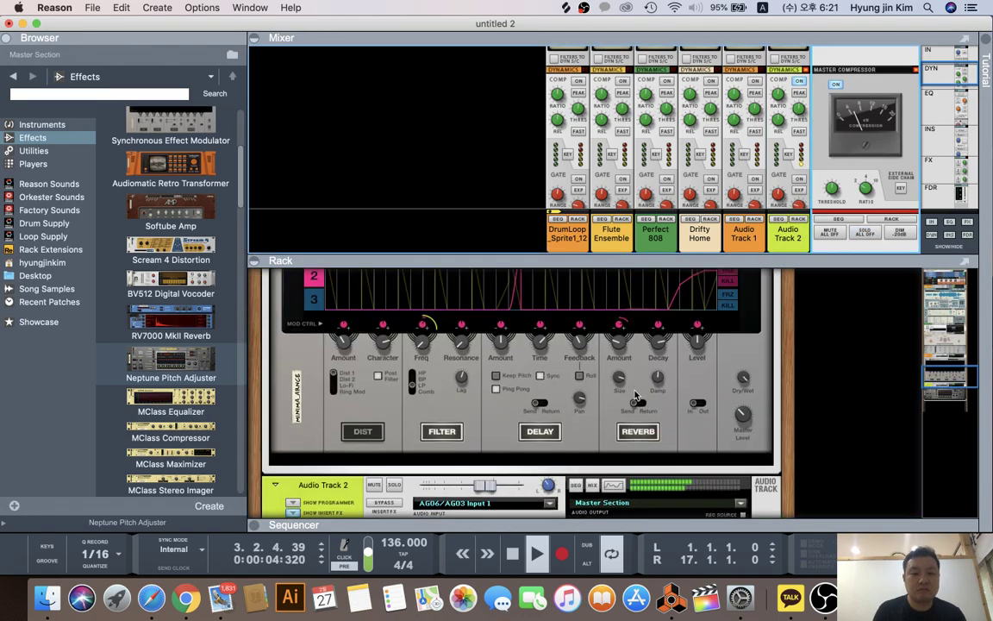
scroll(635, 394, "up", 2)
key("F5")
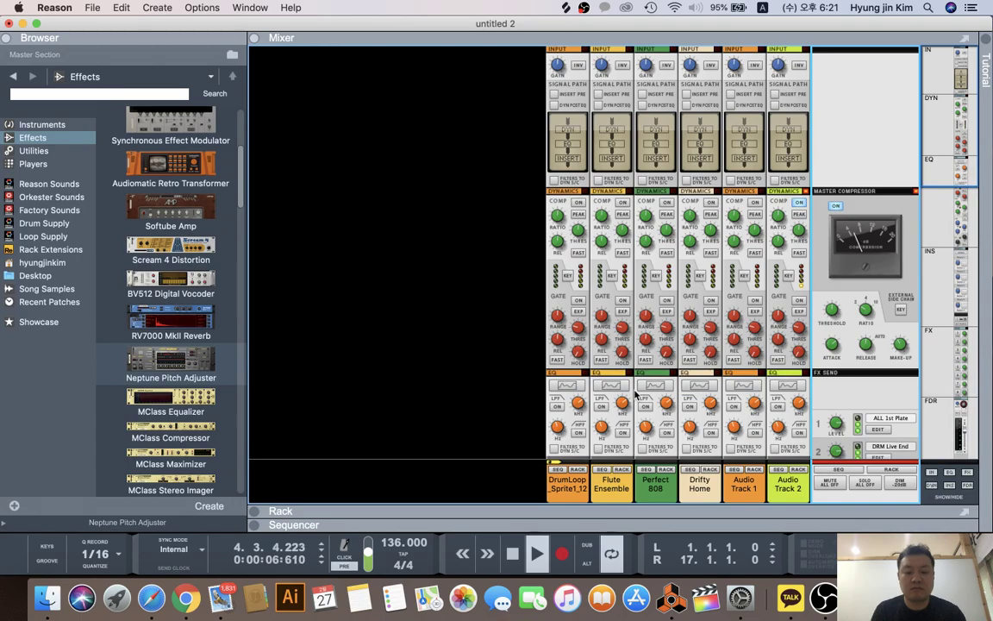
key("F6")
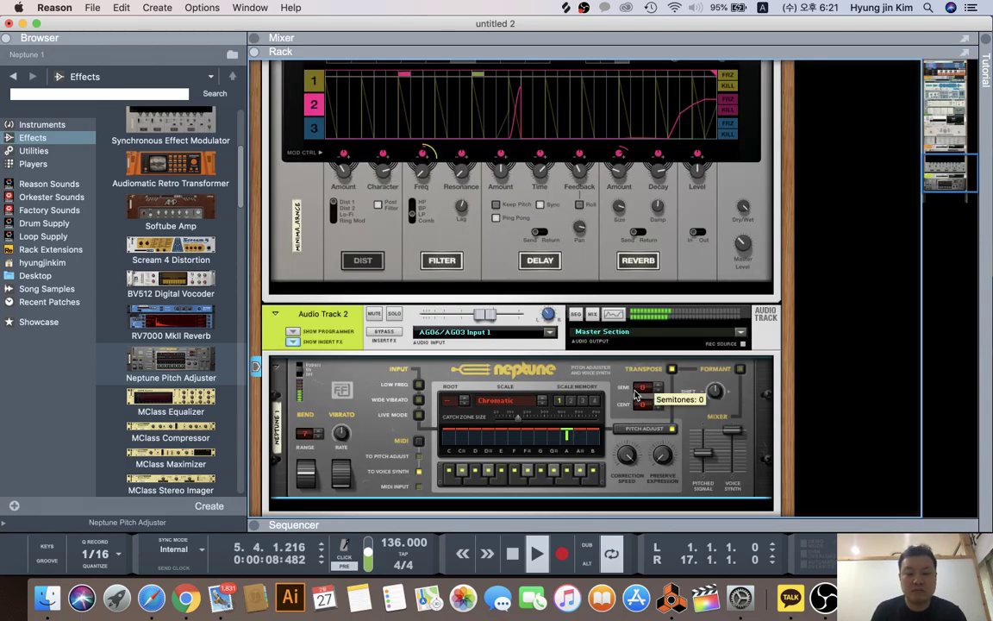
- Set Audio Track 2's FX4 send level to -8.20 dB in the mixer
key("F5")
scroll(762, 372, "down", 15)
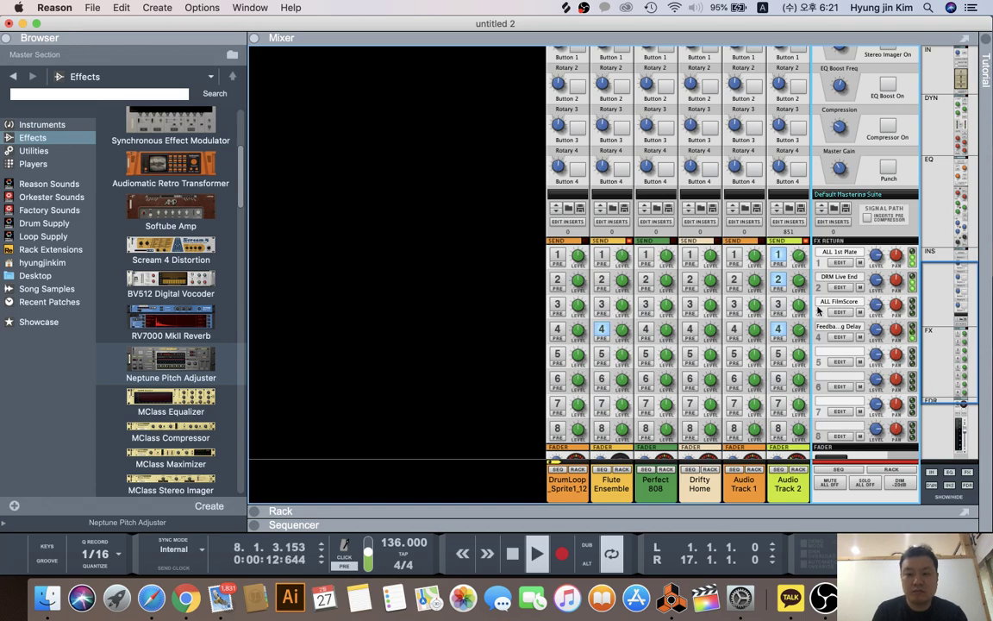
left_click(799, 335)
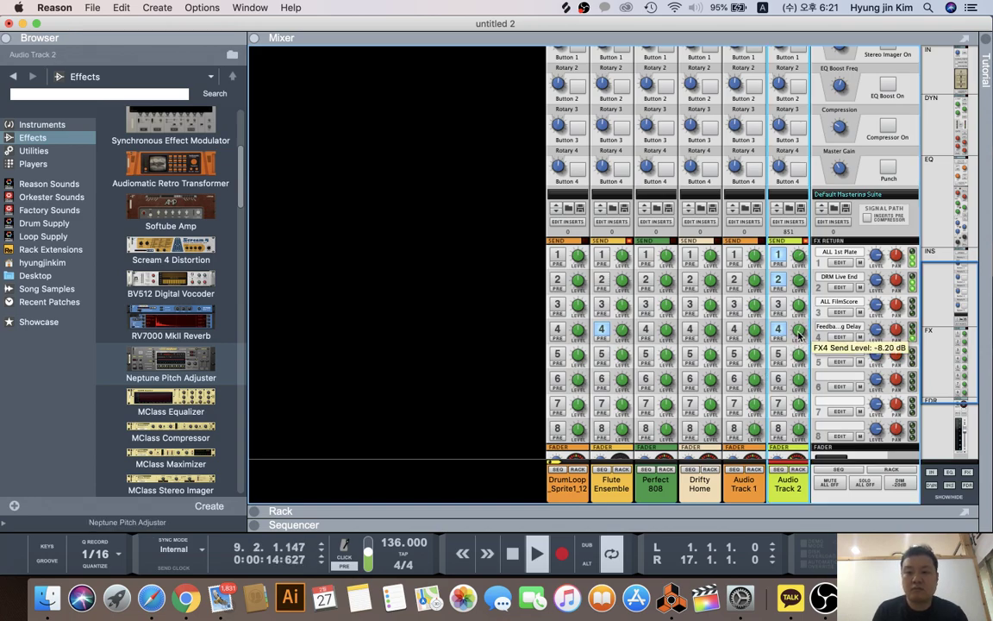
mouse_move(800, 287)
mouse_move(801, 258)
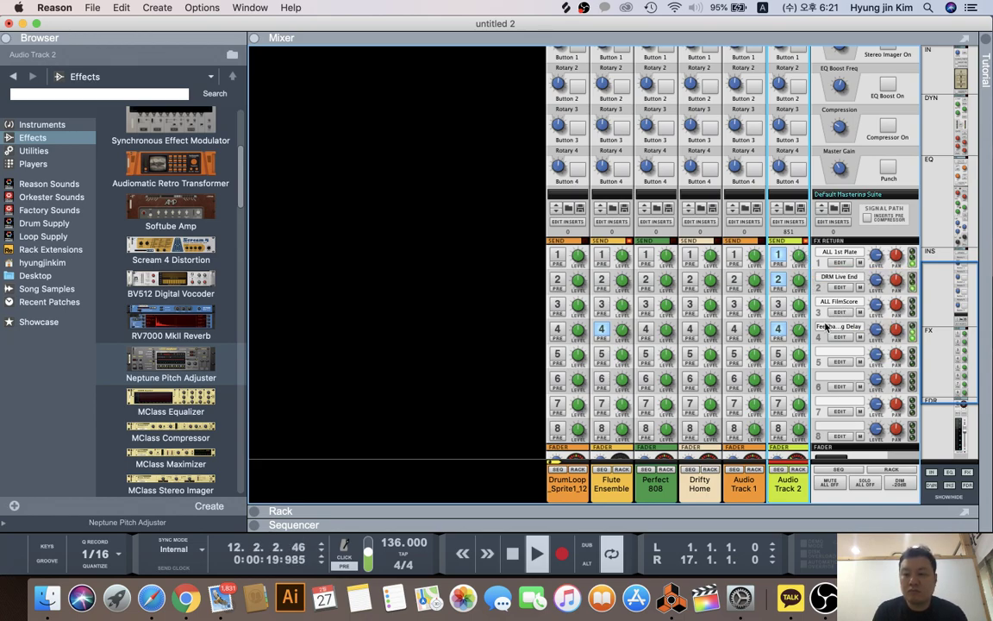
mouse_move(801, 330)
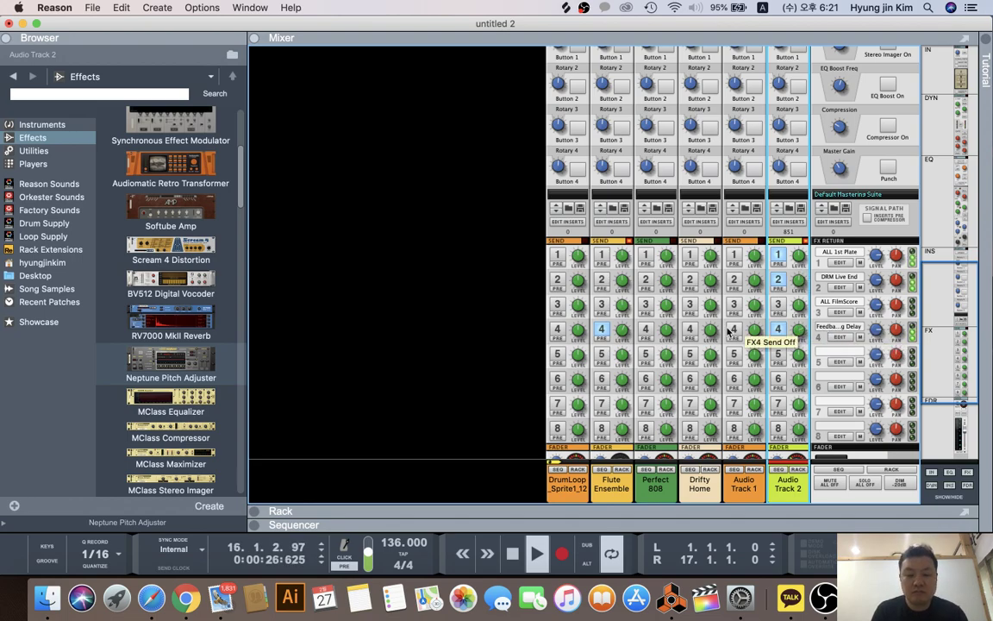
- Show the sequencer and briefly solo Audio Track 1 to hear it alone
key("F6")
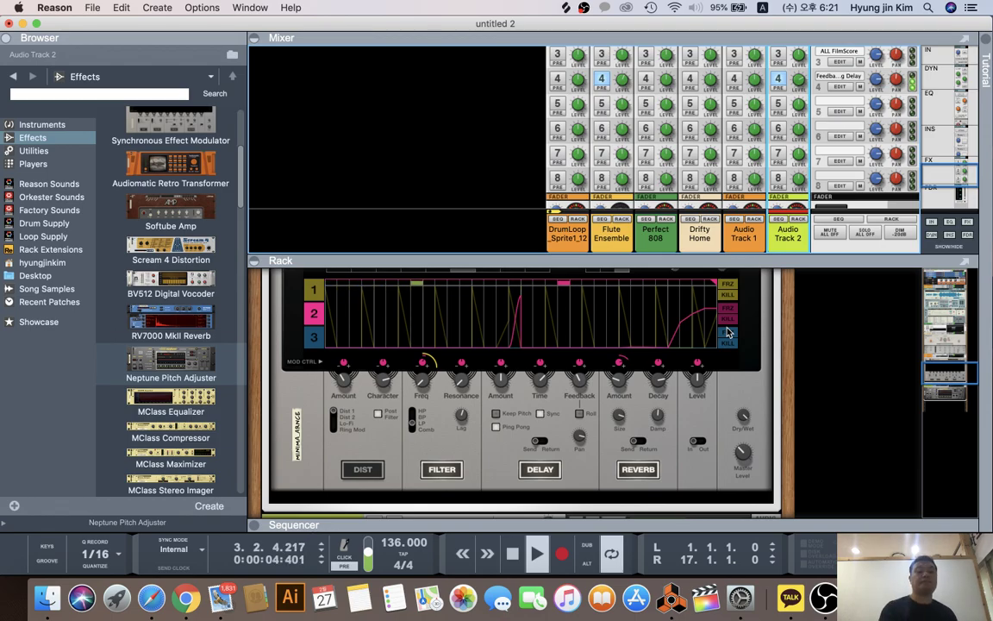
key("F6")
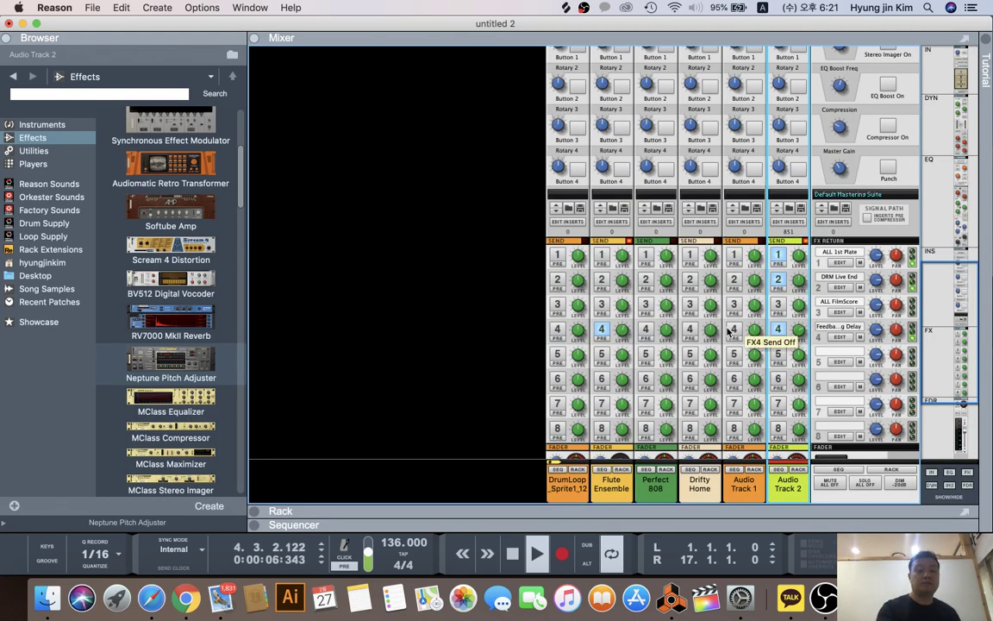
key("F6")
key("F5")
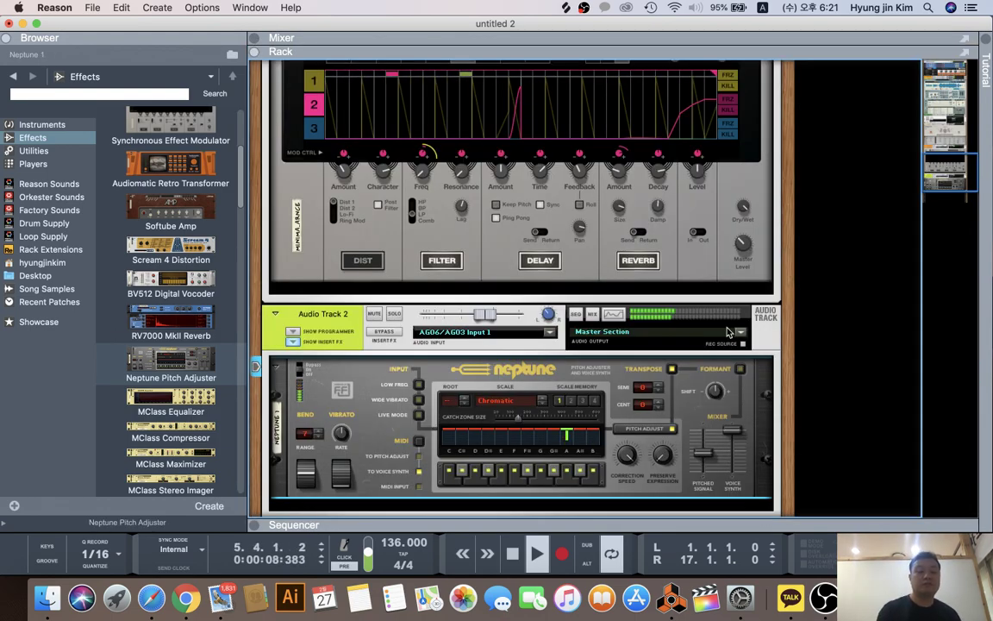
key("F7")
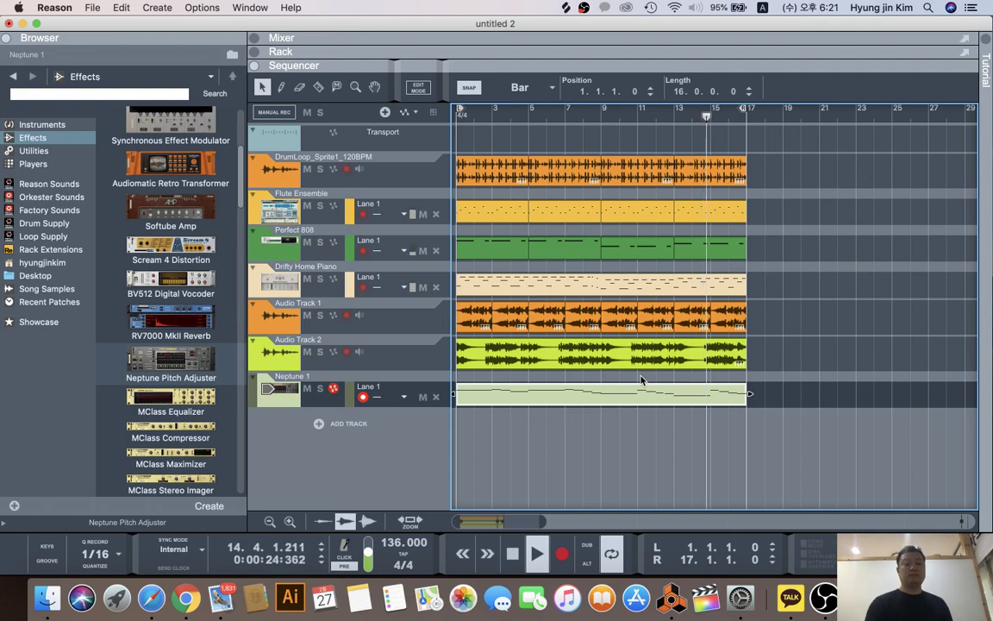
left_click(320, 316)
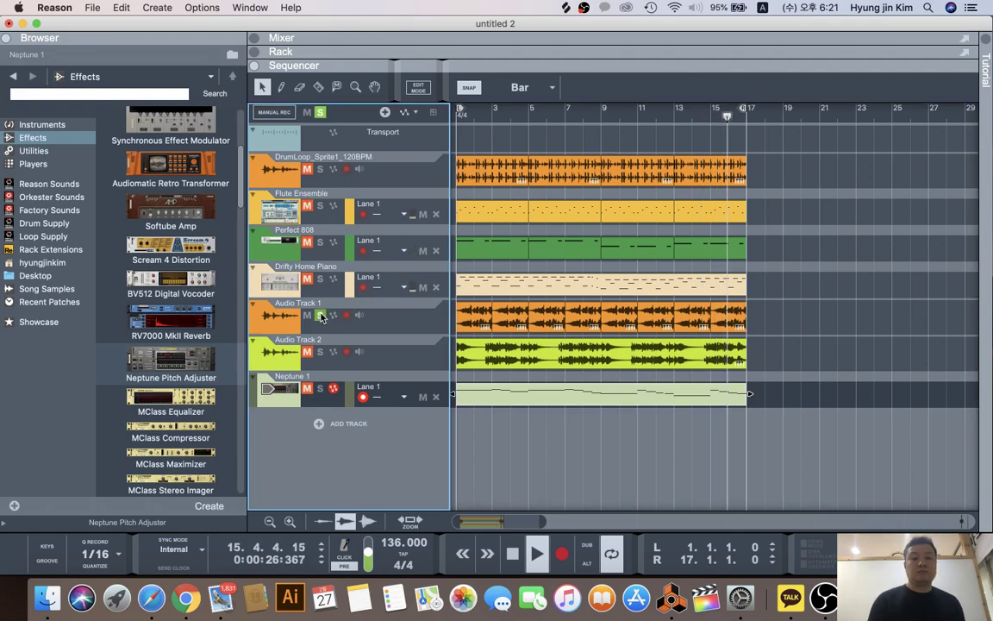
left_click(320, 316)
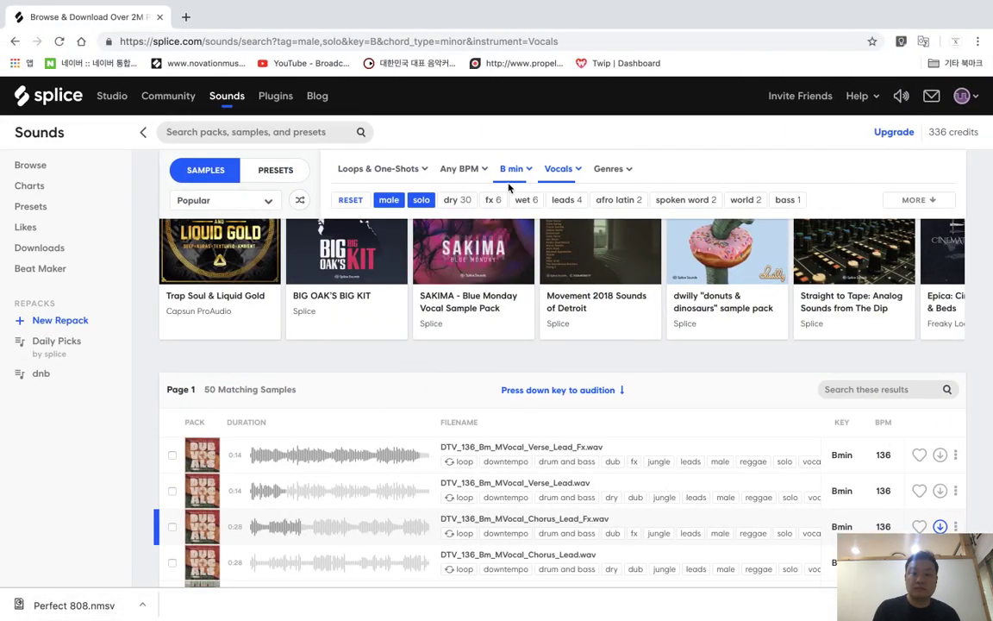
- Switch to the Splice sample search in the browser and clear the Minor chord type from the B key filter
left_click(514, 169)
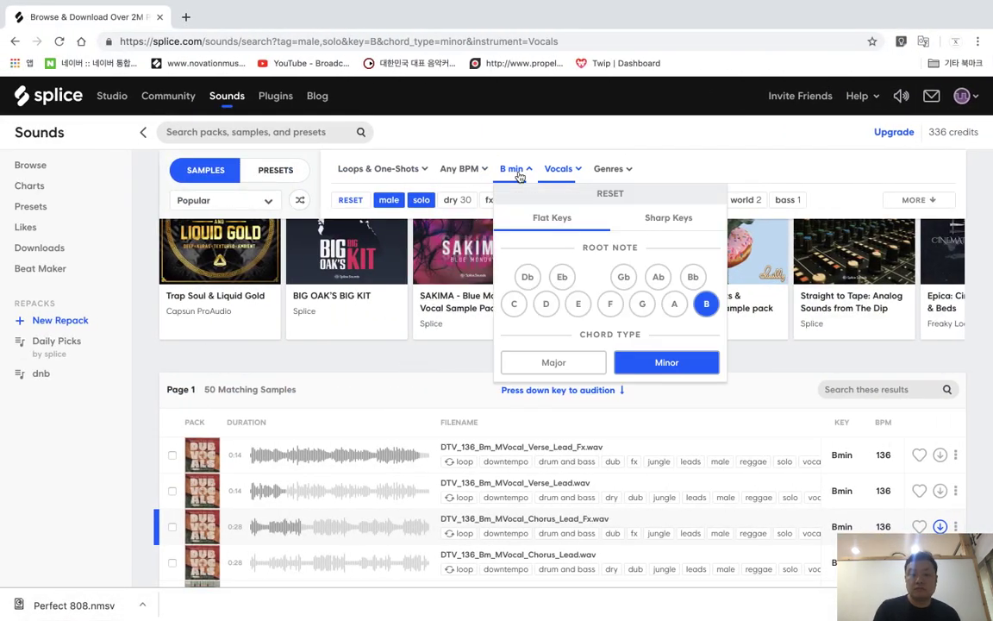
left_click(671, 366)
left_click(503, 189)
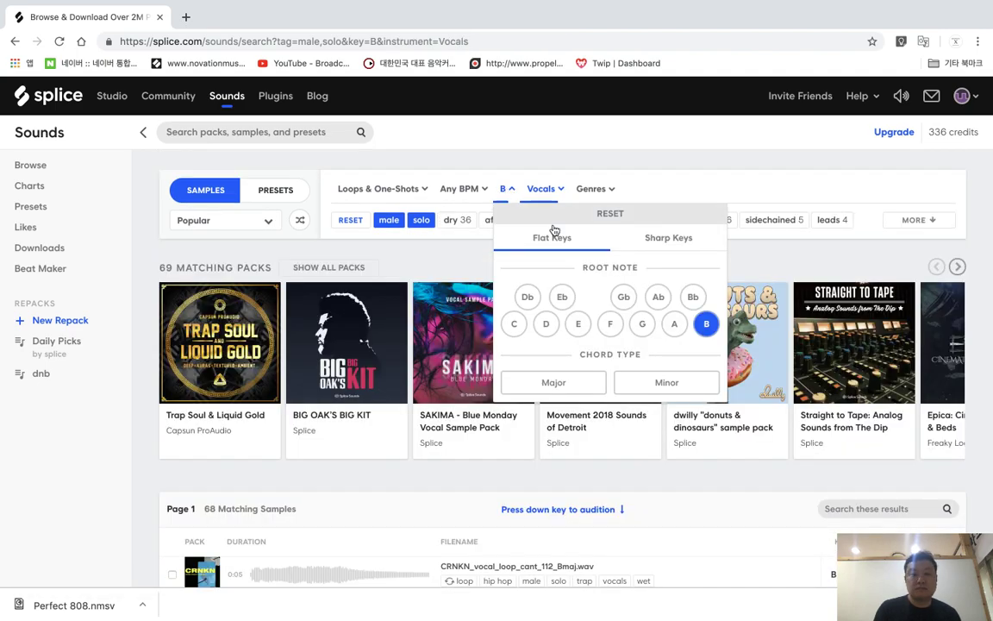
left_click(632, 296)
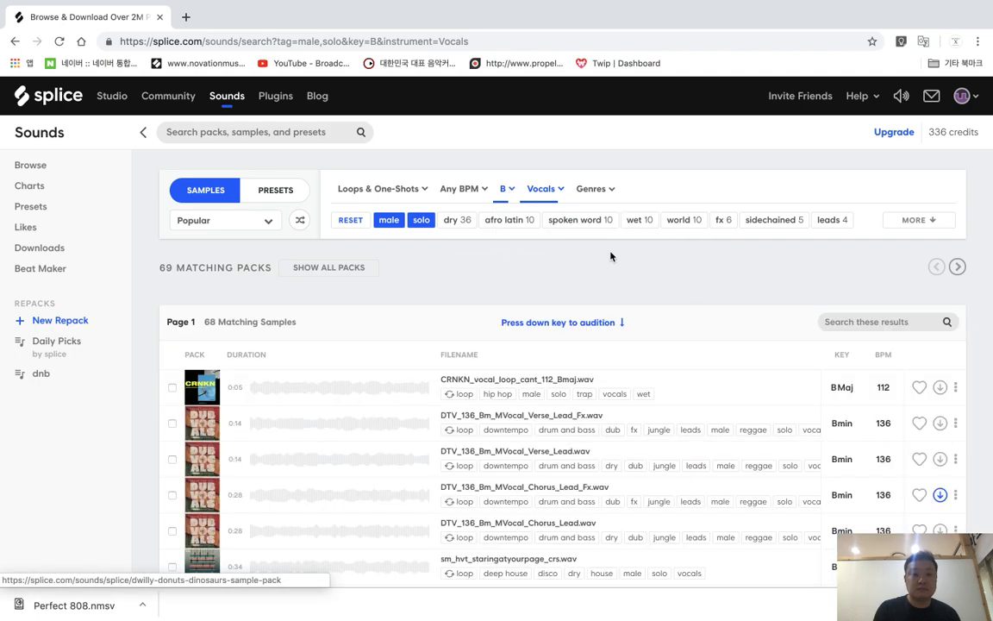
left_click(510, 189)
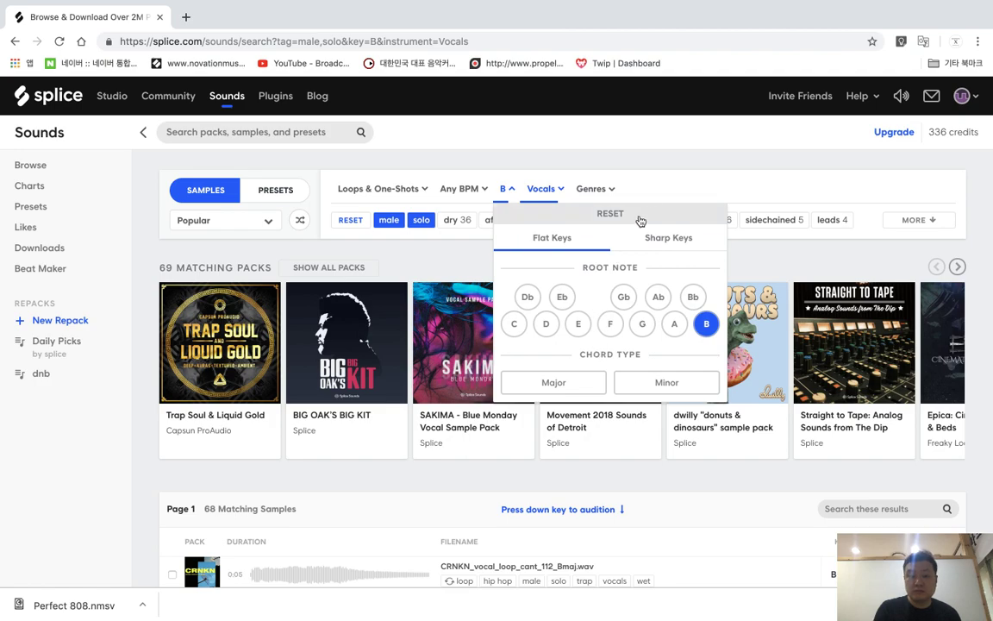
left_click(652, 175)
- Remove the solo and male tag filters from the vocal sample search
left_click(421, 220)
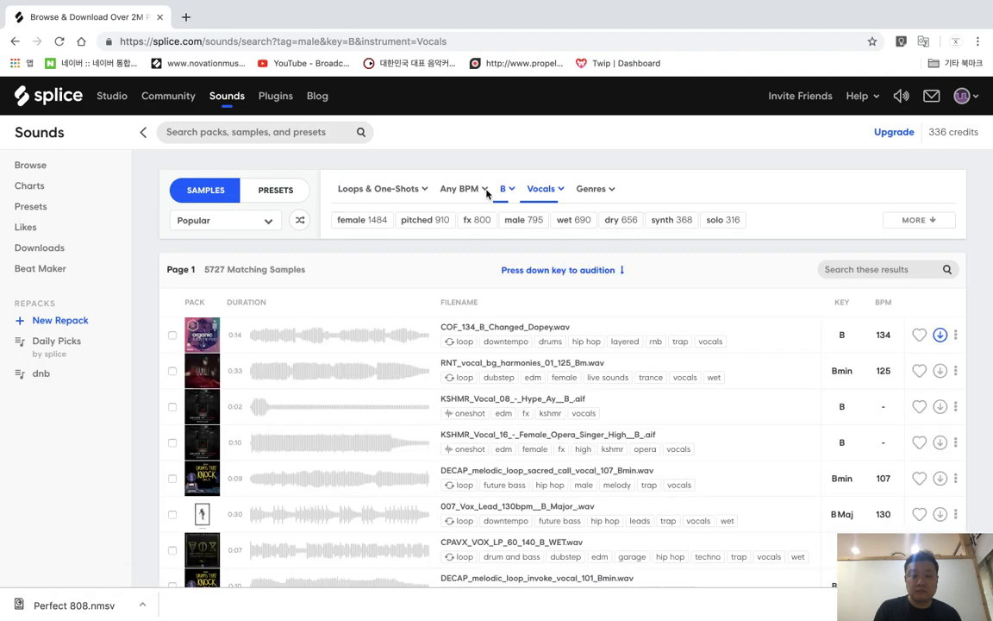
left_click(507, 194)
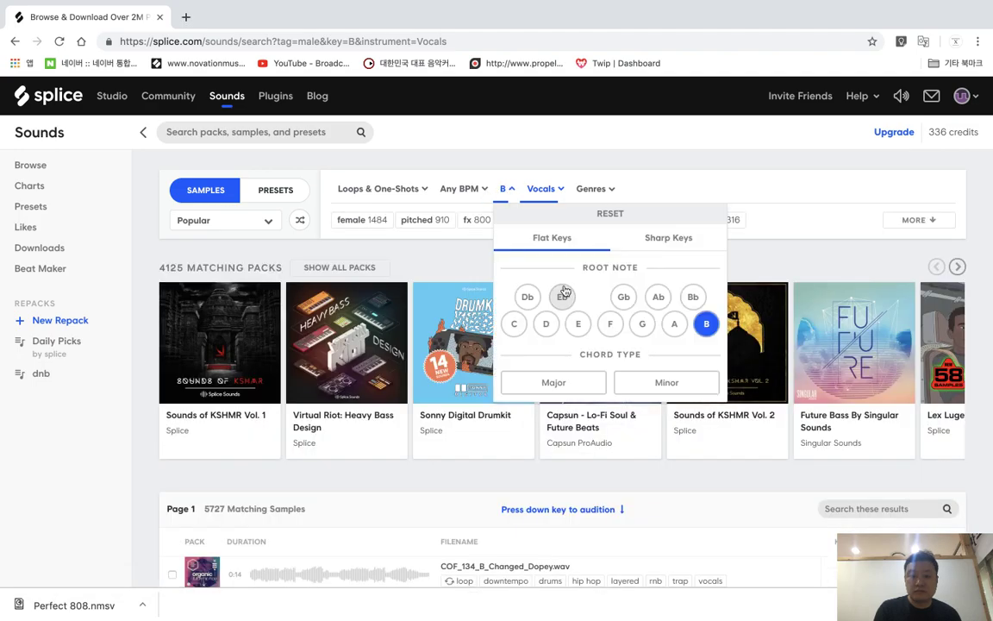
left_click(506, 193)
left_click(704, 326)
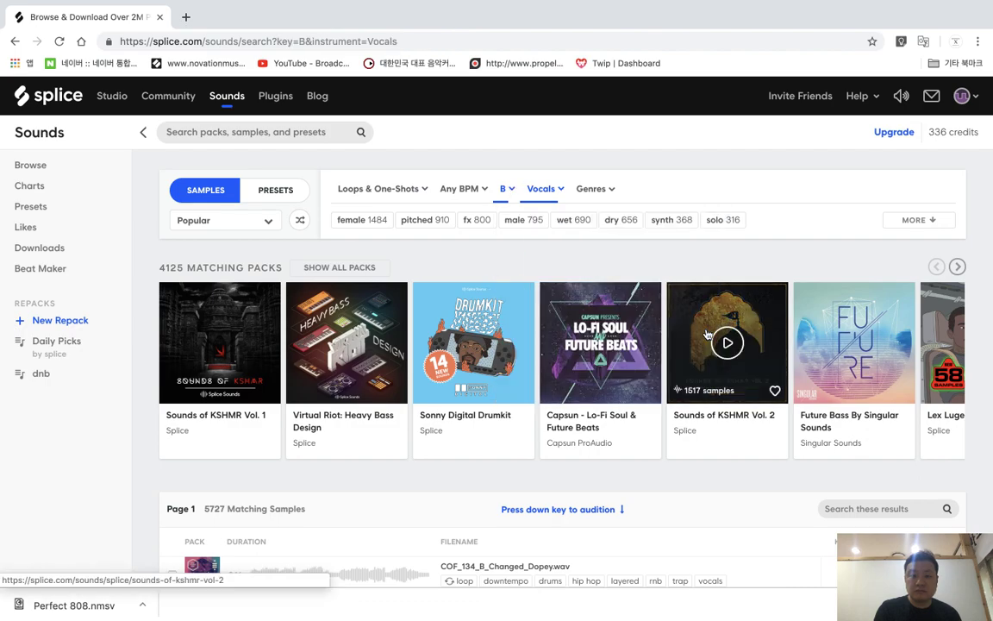
- Look through the sharp and flat root notes and reset the key filter for the vocal samples
left_click(514, 194)
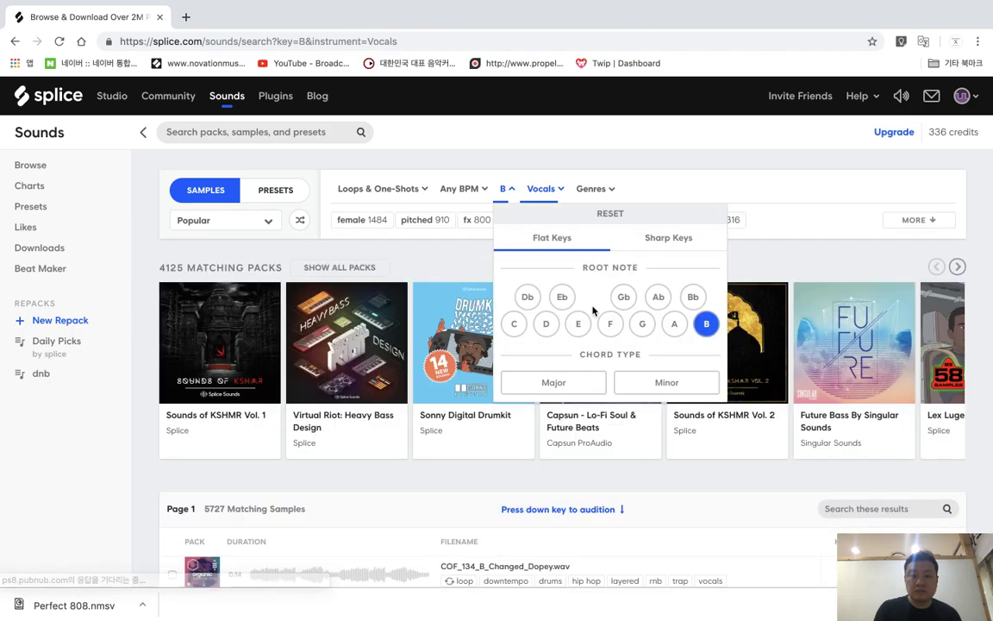
left_click(656, 244)
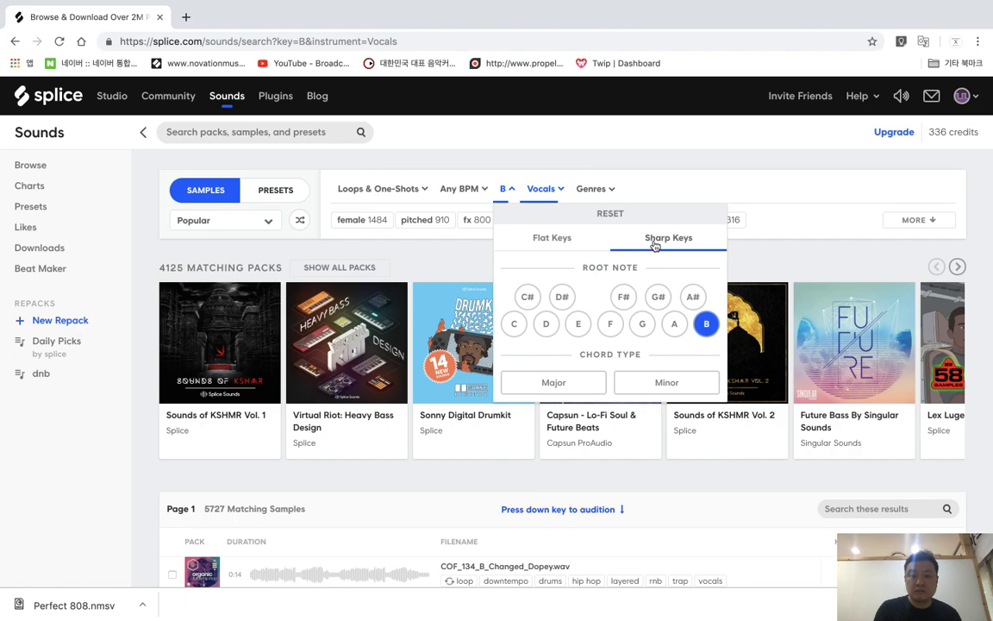
left_click(560, 238)
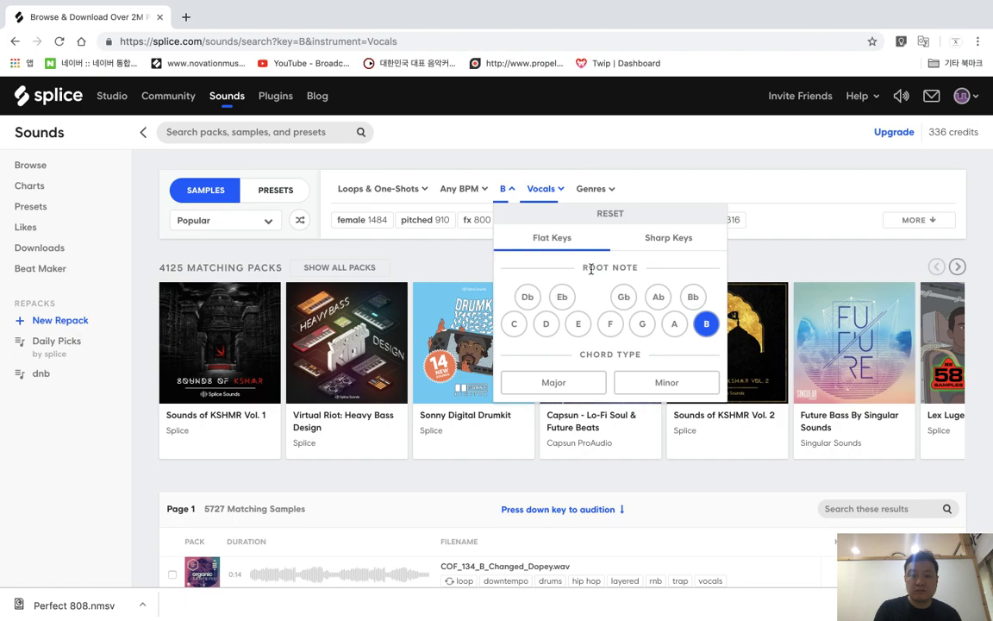
left_click(591, 269)
left_click(507, 189)
left_click(614, 216)
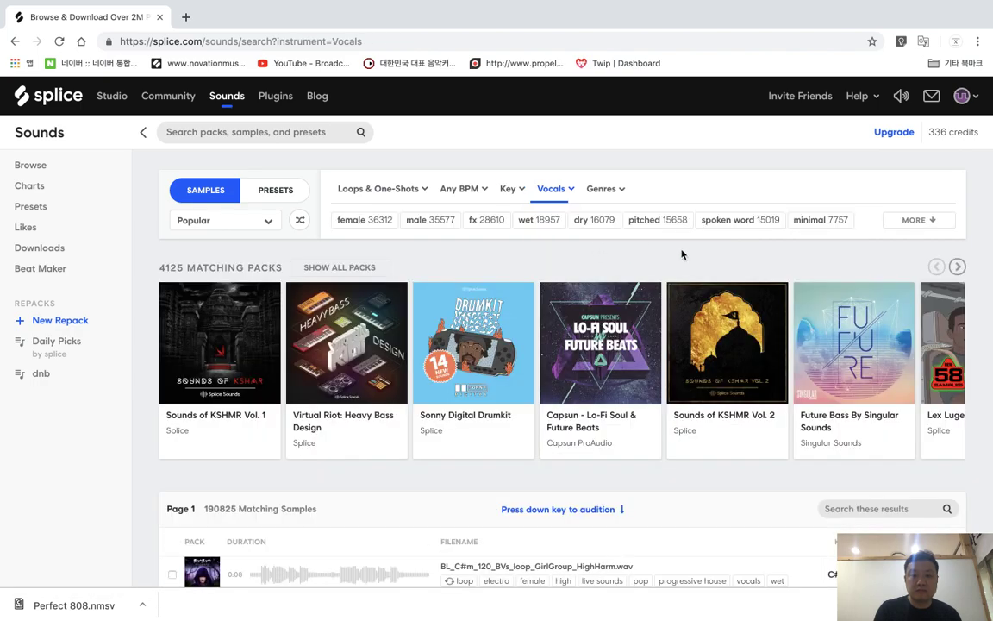
- Expand the full list of vocal tags and filter the samples by the male tag
left_click(916, 222)
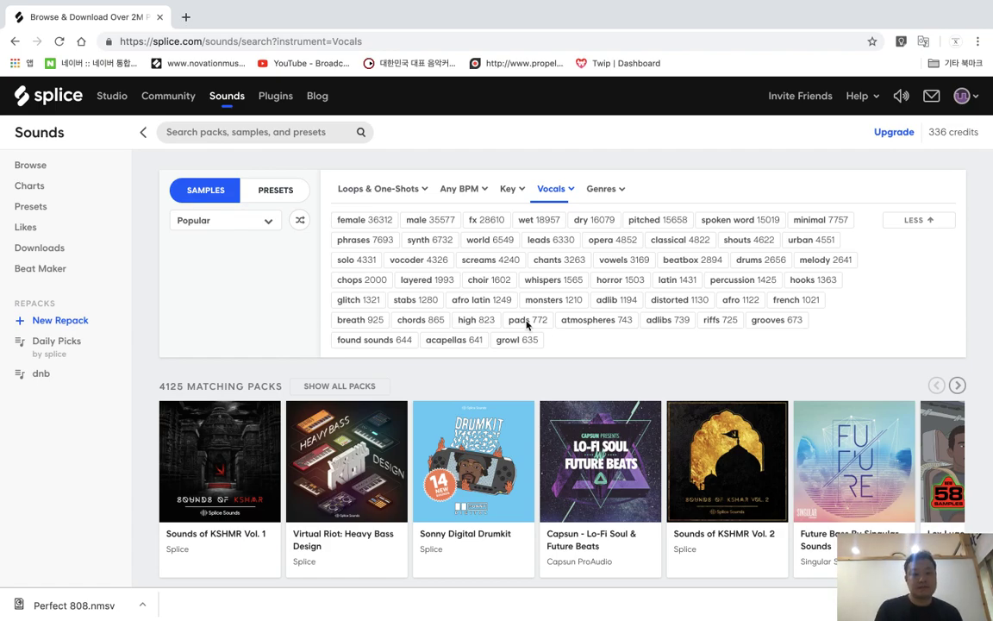
left_click(416, 223)
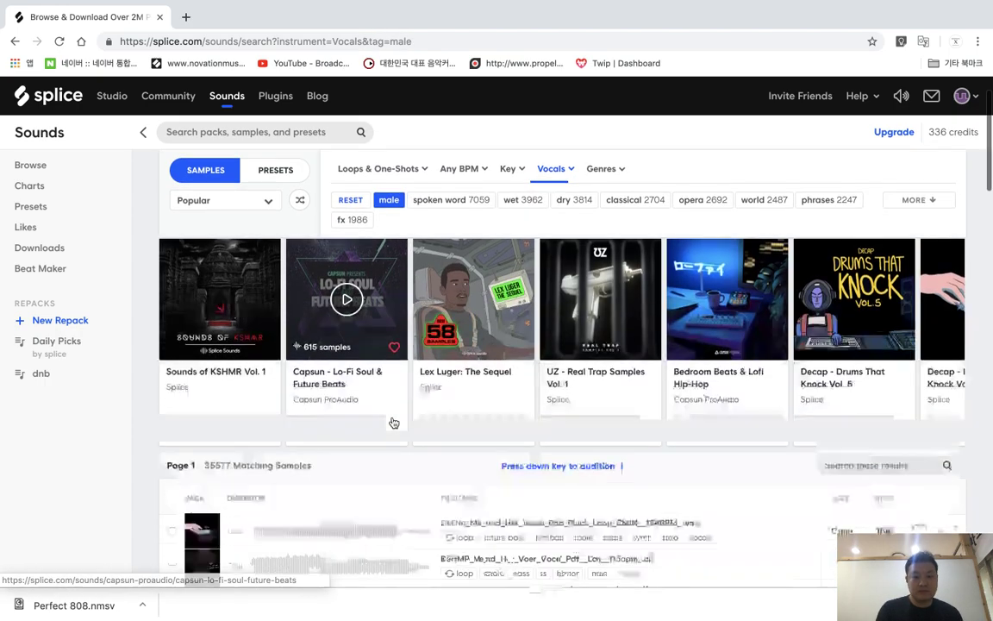
scroll(391, 422, "down", 2)
scroll(392, 423, "down", 1)
- Audition the first male vocal samples in the results, from Decap_Me_and_Her_Vocal_Pad_Pluck_Loop through KSHMR_Vocal_09_-_Male_Yo
left_click(235, 388)
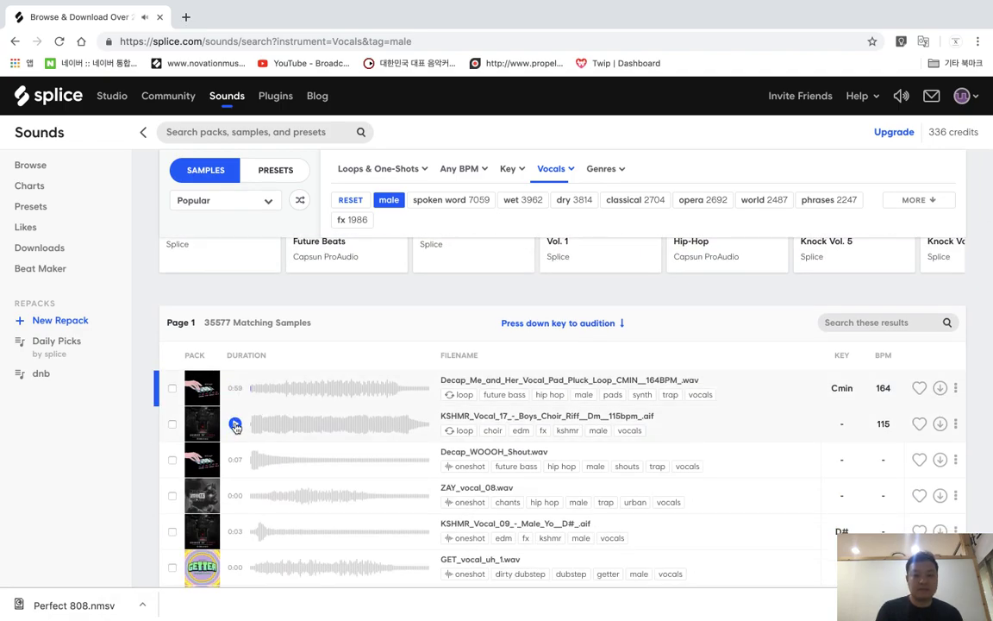
left_click(236, 424)
left_click(235, 461)
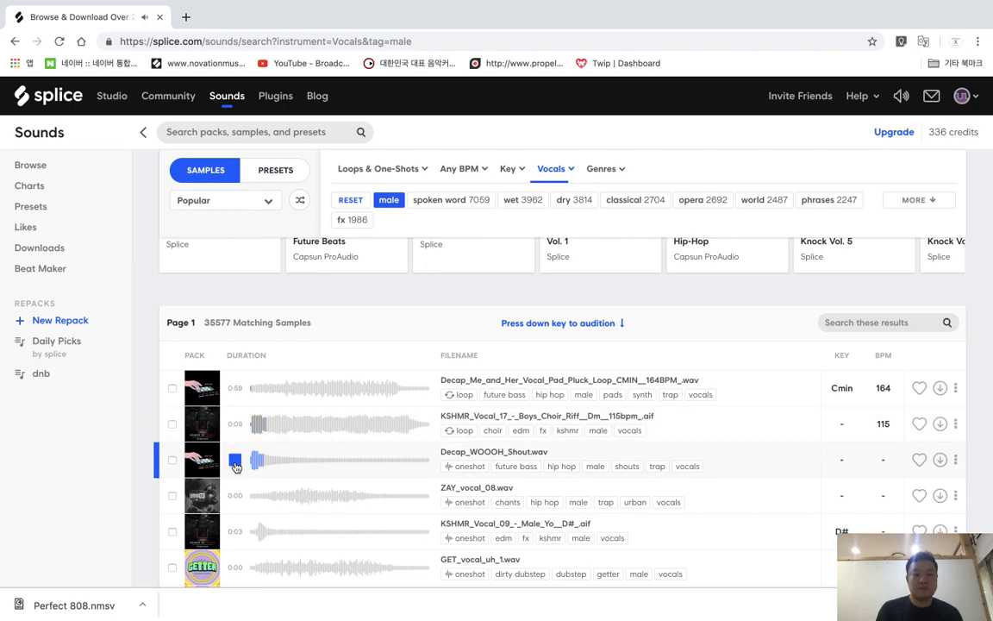
left_click(237, 495)
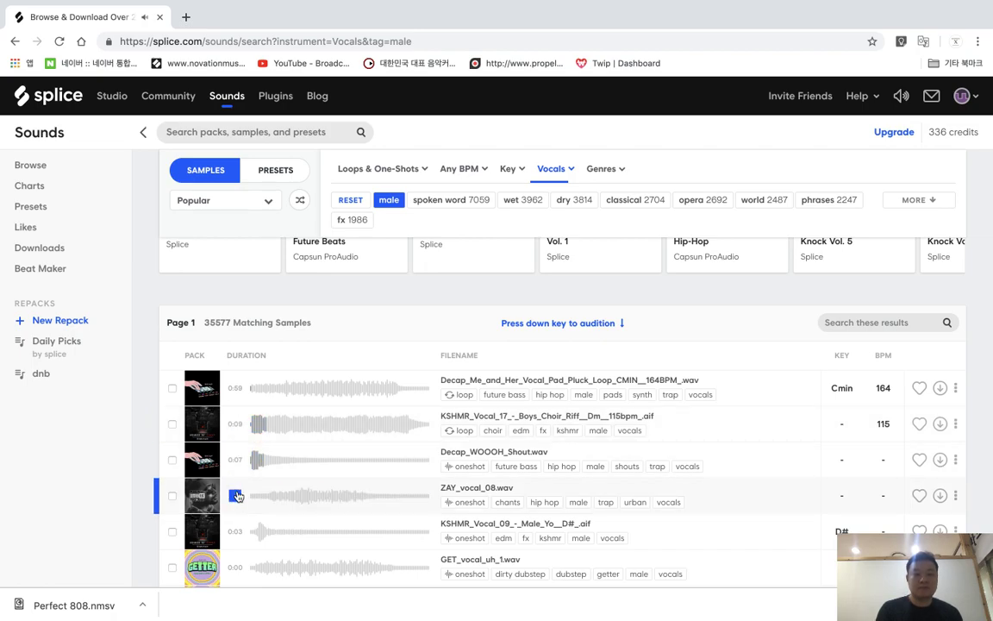
left_click(235, 531)
scroll(237, 518, "down", 1)
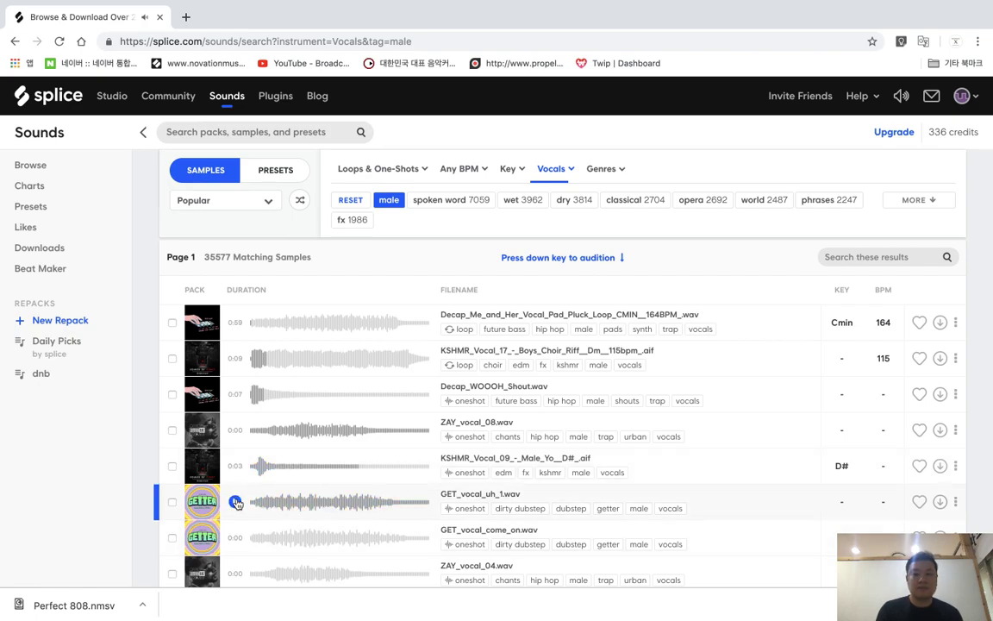
- Audition the GET_vocal_uh_1 sample and add the spoken word tag to the male vocal filter
left_click(306, 505)
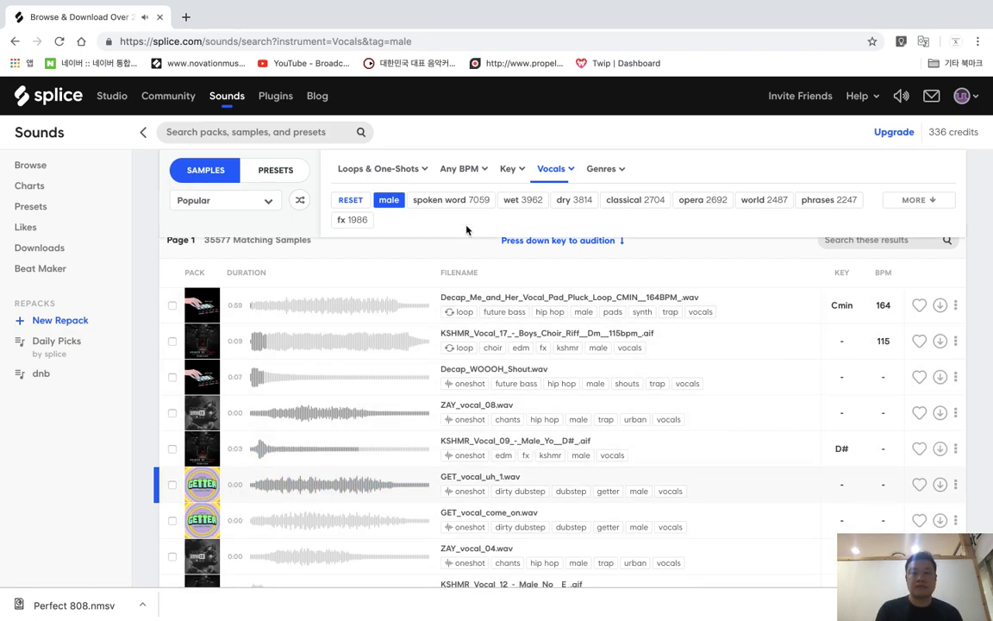
left_click(457, 201)
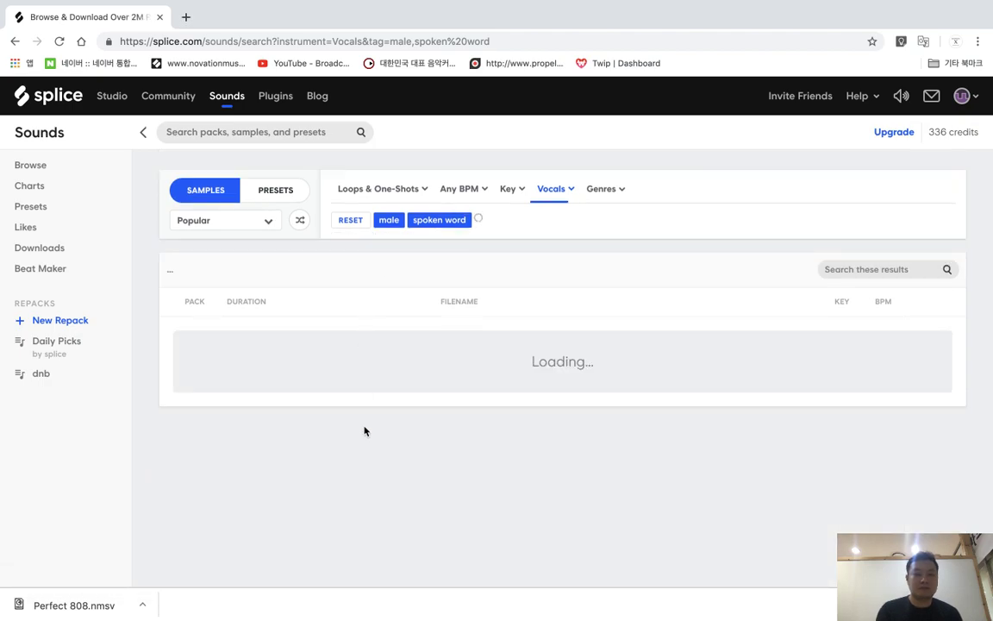
scroll(238, 443, "down", 3)
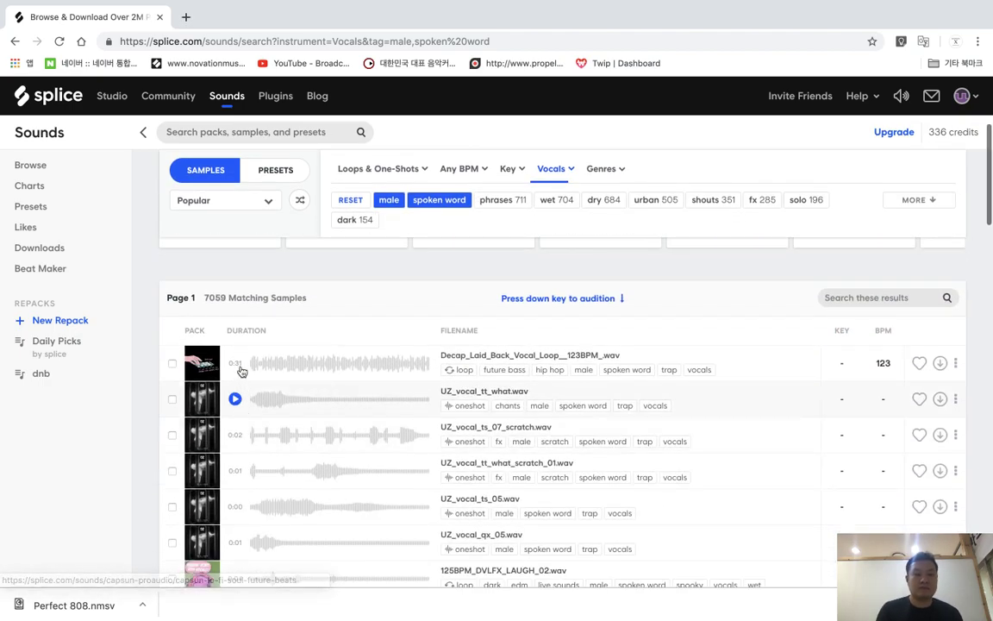
- Audition male spoken word samples Decap_Laid_Back_Vocal_Loop, UZ_vocal_tt_what, UZ_vocal_ts_07_scratch, UZ_vocal_ts_05 and UZ_vocal_qx_05
left_click(235, 363)
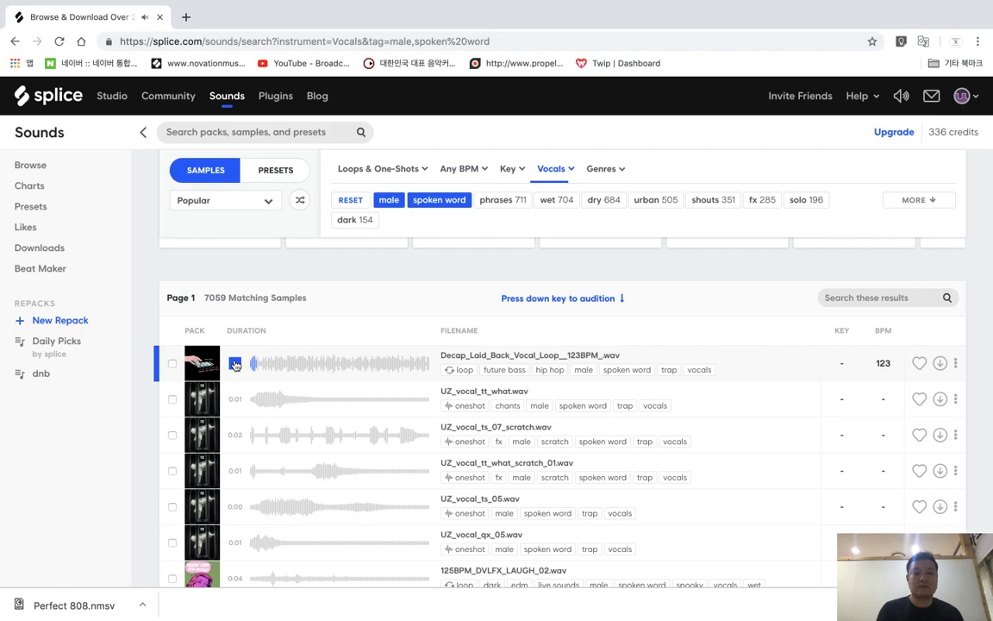
left_click(235, 399)
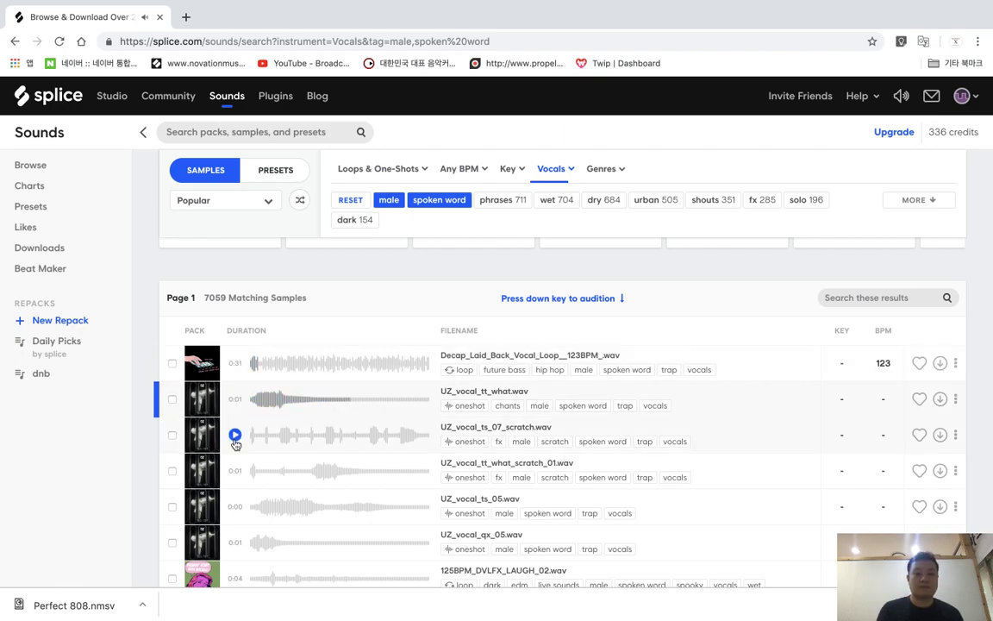
left_click(236, 435)
left_click(235, 506)
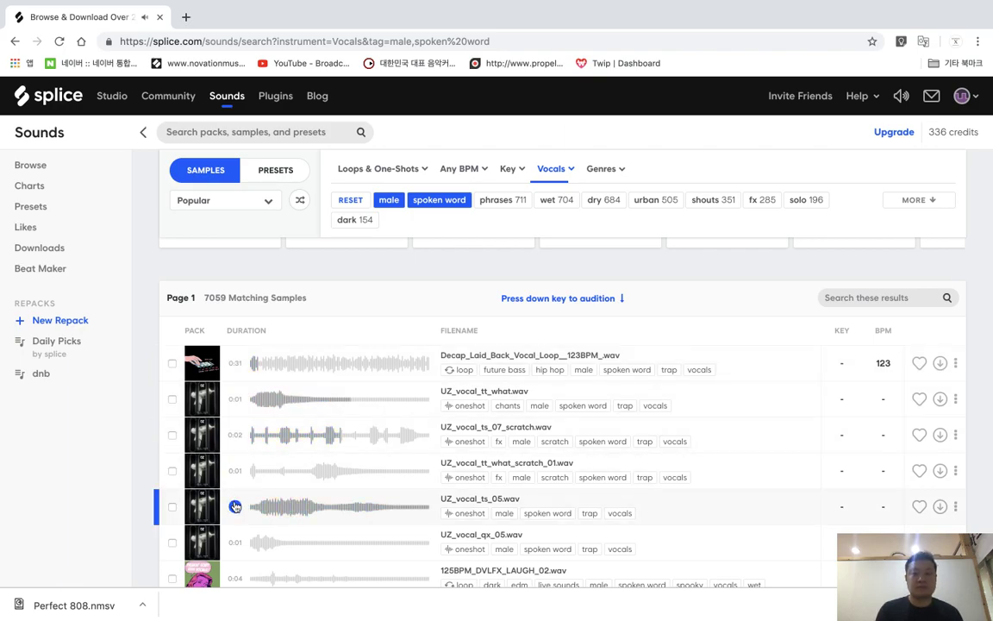
scroll(234, 506, "down", 1)
left_click(233, 500)
right_click(240, 481)
key("Escape")
- Audition the spoken word samples 125BPM_DVLFX_LAUGH_02, SAC_F#_keep_it_trill_vocal, PRTH_vocal_steady_blazin_140 and CLF_85_Vocal_4321
left_click(234, 535)
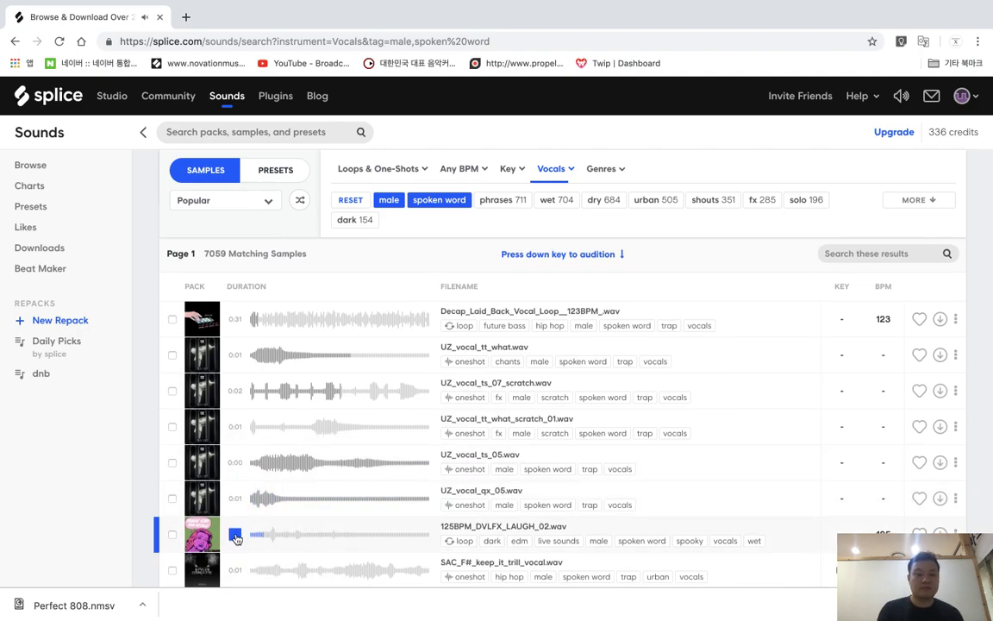
scroll(236, 536, "down", 1)
left_click(236, 498)
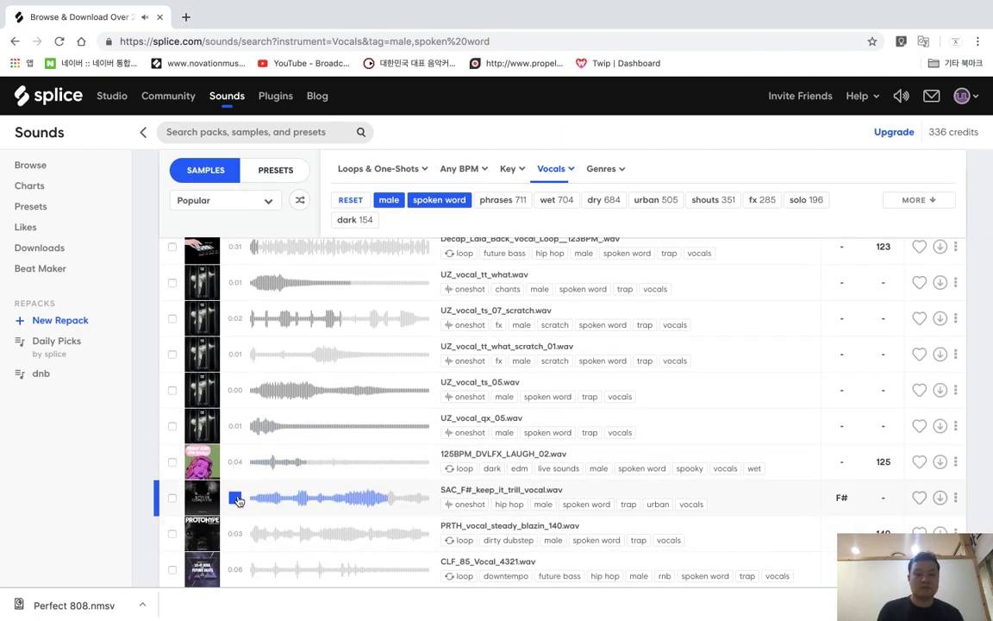
left_click(235, 534)
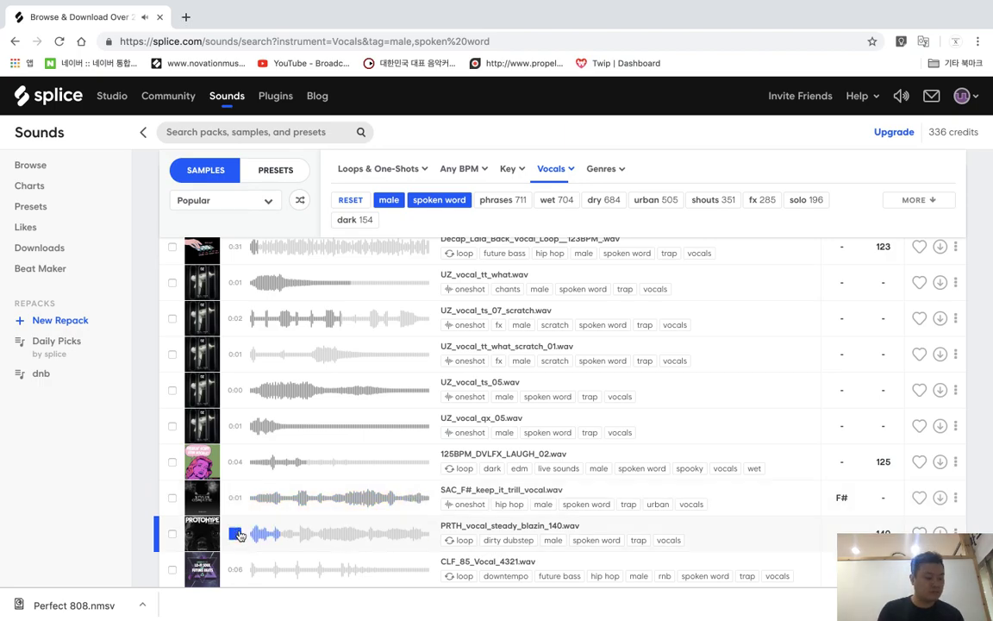
scroll(238, 530, "down", 1)
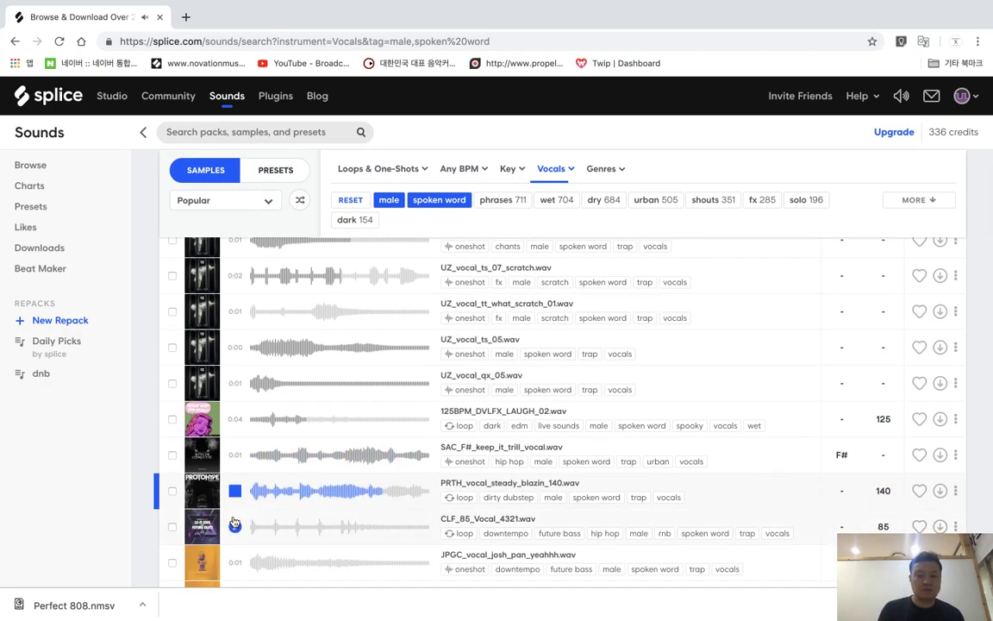
left_click(234, 524)
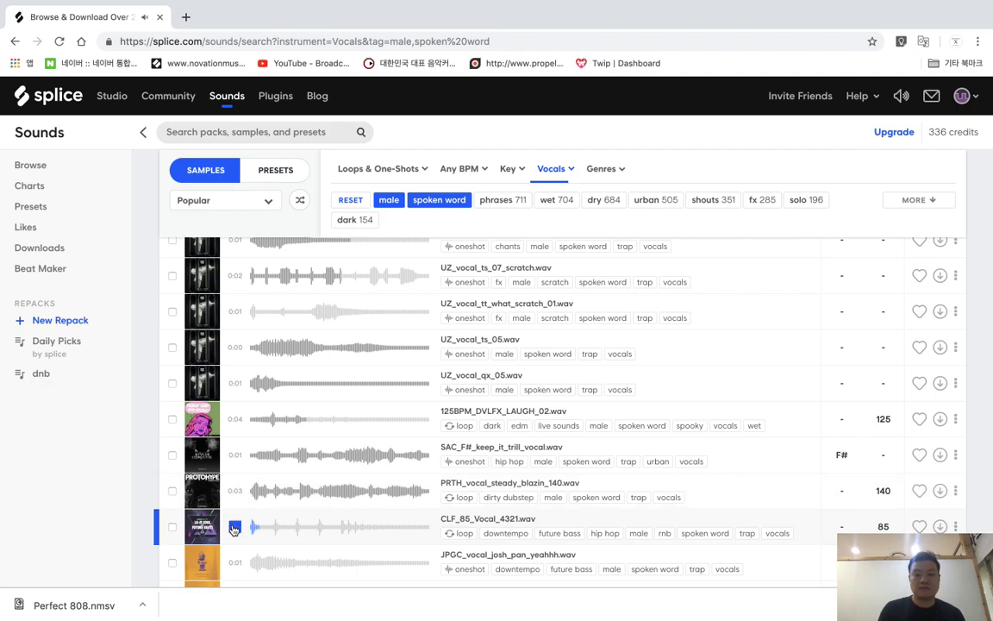
- Audition the JPGC yeahhh and crazy one-shots, followed by UZ_vocal_zn_hein_scratch and UZ_vocal_qx_04
scroll(232, 527, "down", 1)
left_click(234, 514)
scroll(234, 514, "down", 1)
left_click(233, 509)
scroll(235, 507, "down", 2)
scroll(237, 507, "down", 2)
left_click(235, 467)
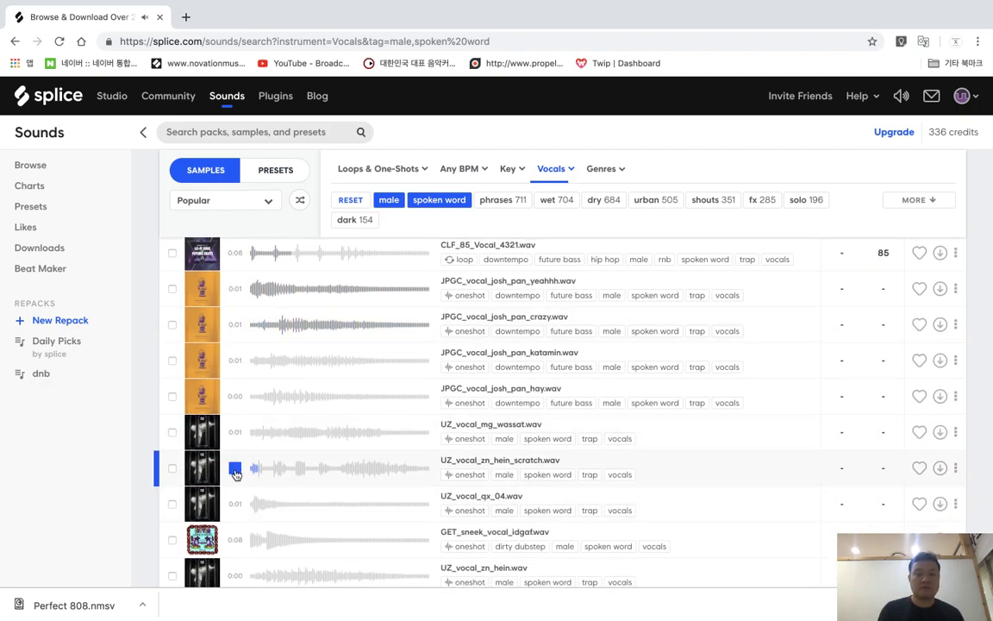
left_click(235, 503)
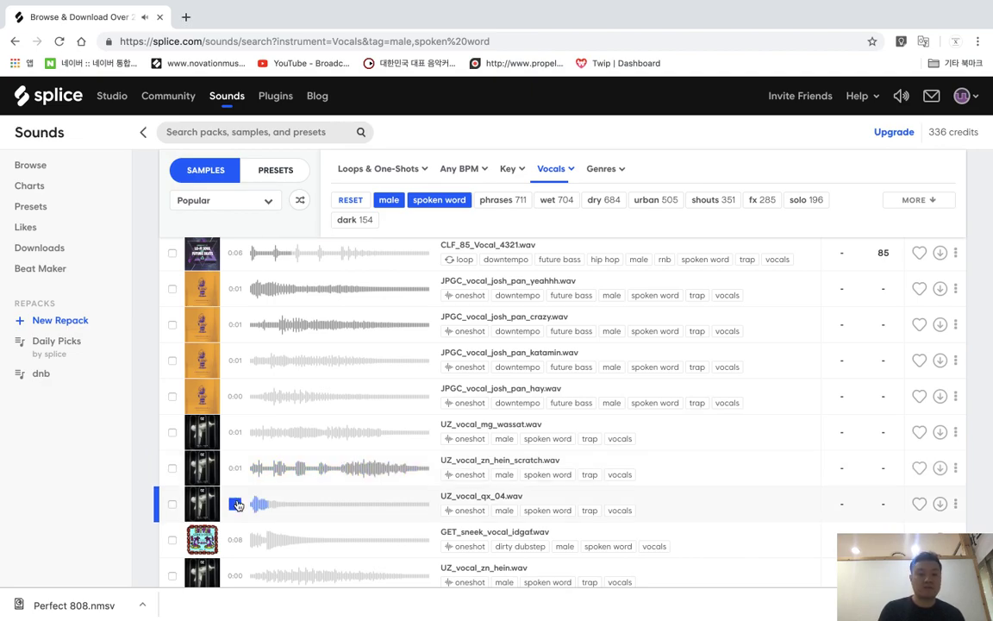
- Audition the spoken word samples UZ_vocal_zn_hein, MMC_Way_We_Move_C and SH_118BPM_01_BACK_TO_THE_BASICS
scroll(239, 506, "down", 1)
scroll(235, 492, "down", 1)
left_click(234, 485)
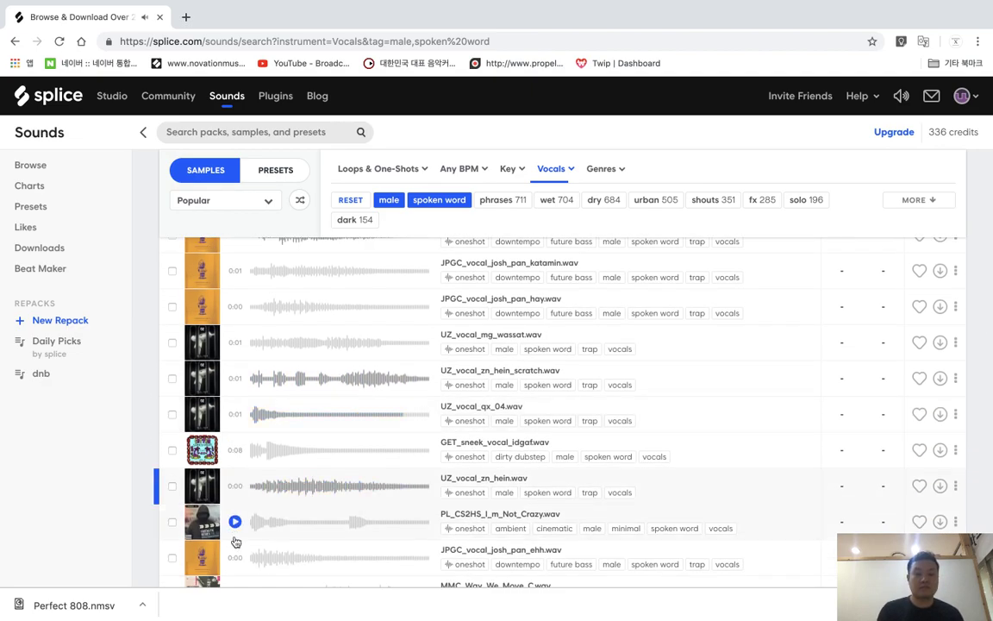
scroll(234, 536, "down", 1)
left_click(234, 541)
scroll(233, 533, "down", 4)
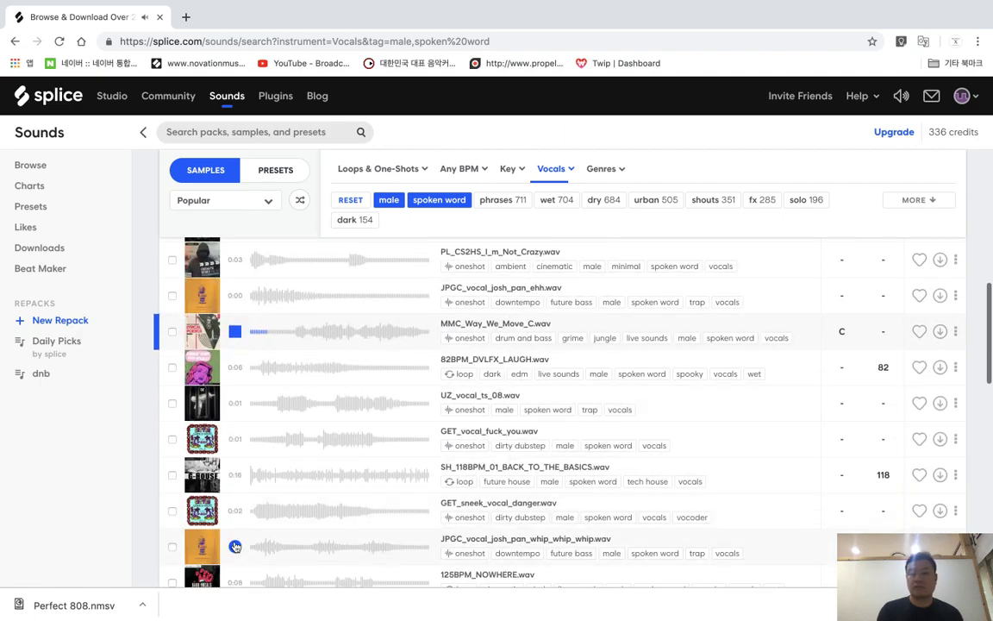
left_click(236, 476)
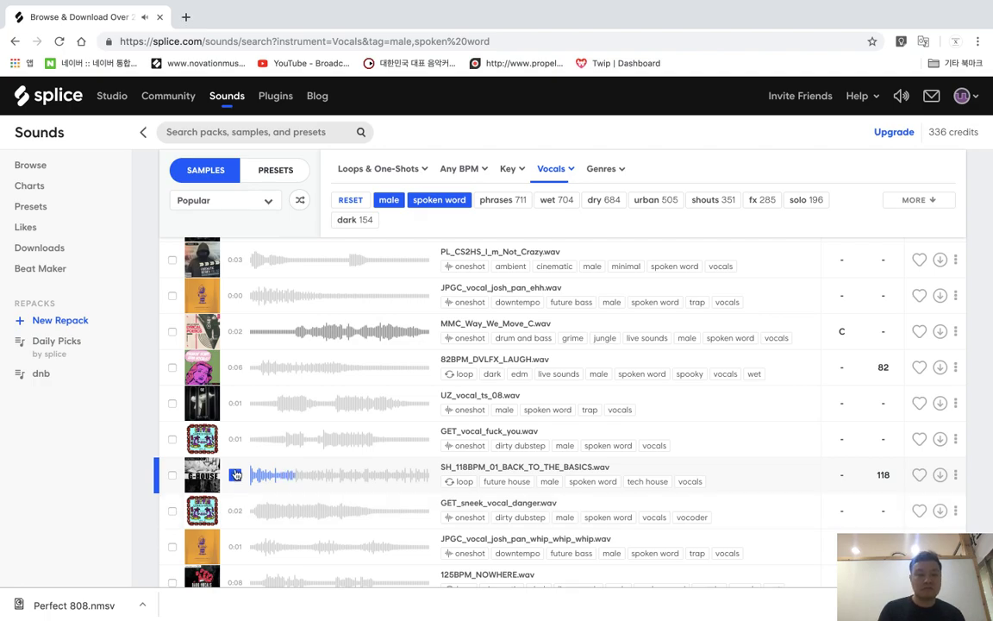
- Audition GET_sneek_vocal_danger, the JPGC whip_whip_whip one-shot, 125BPM_NOWHERE and the JPGC illuminate one-shot
left_click(235, 512)
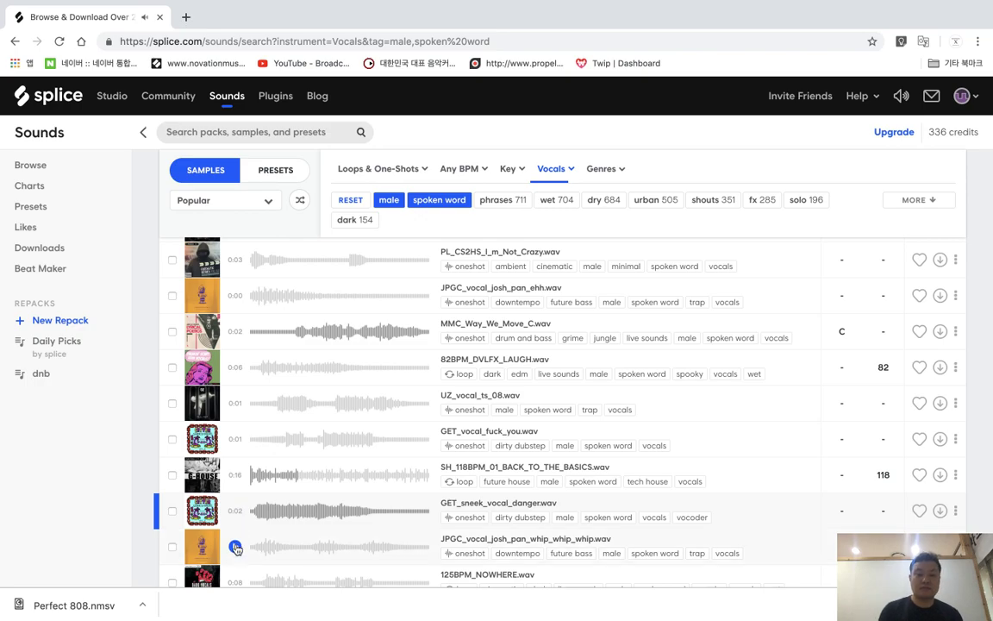
left_click(235, 547)
scroll(237, 547, "down", 3)
left_click(233, 368)
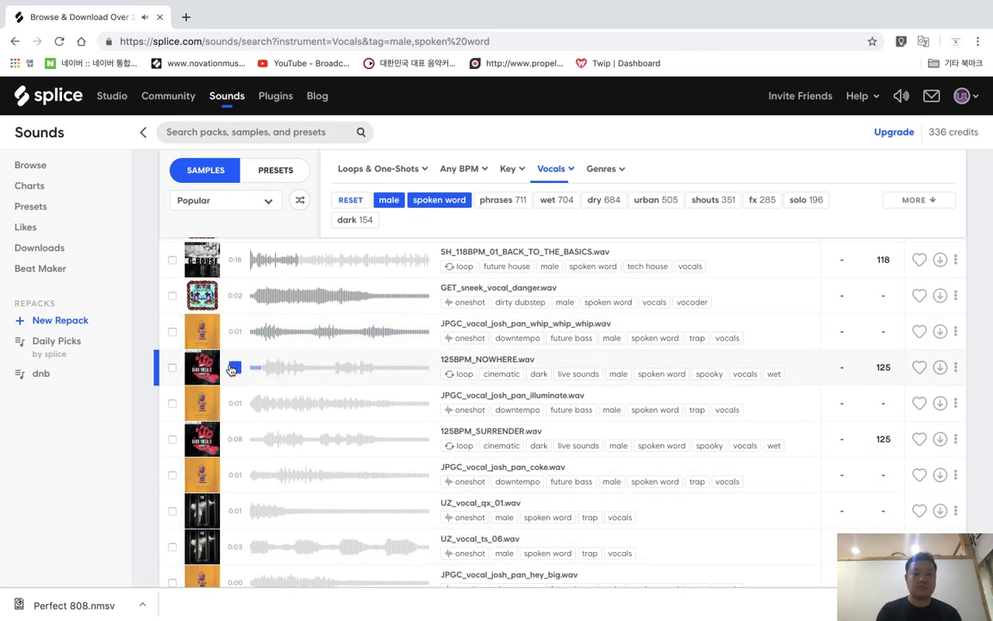
left_click(234, 403)
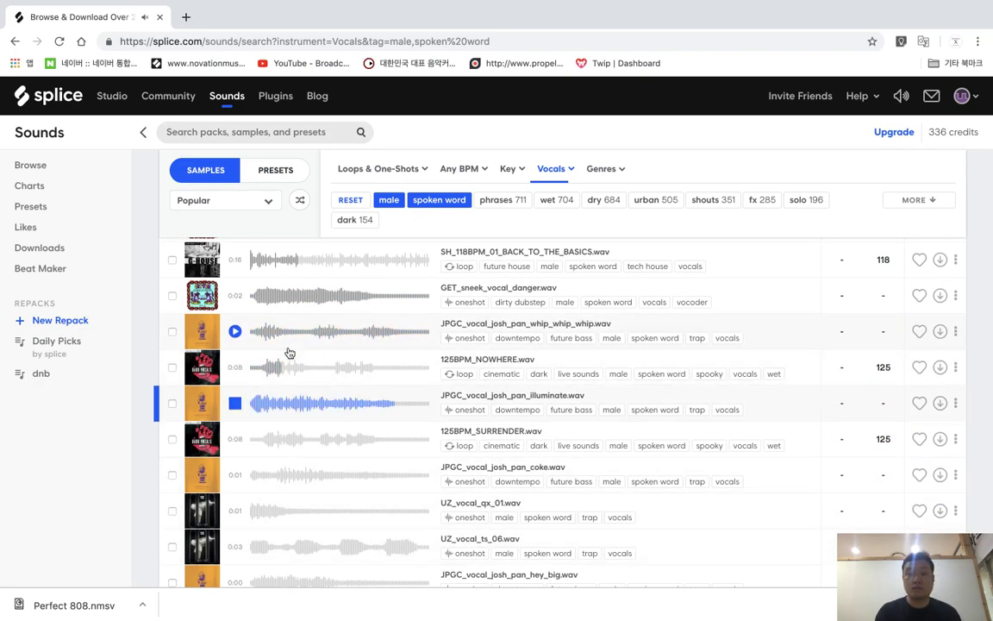
- Remove the spoken word tag filter and look at the Loops and One-Shots sample type options
left_click(431, 202)
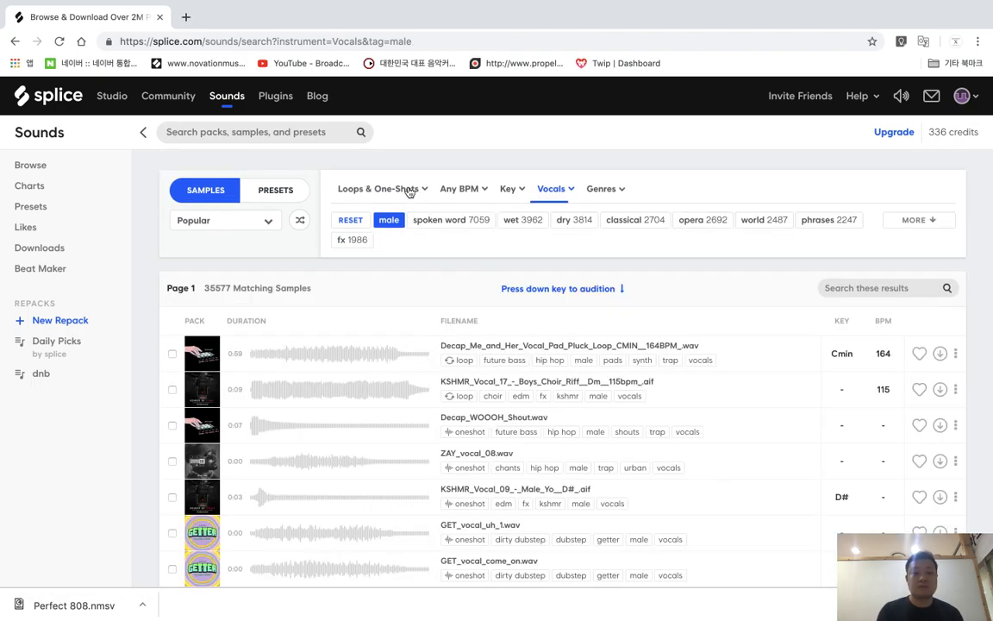
left_click(409, 191)
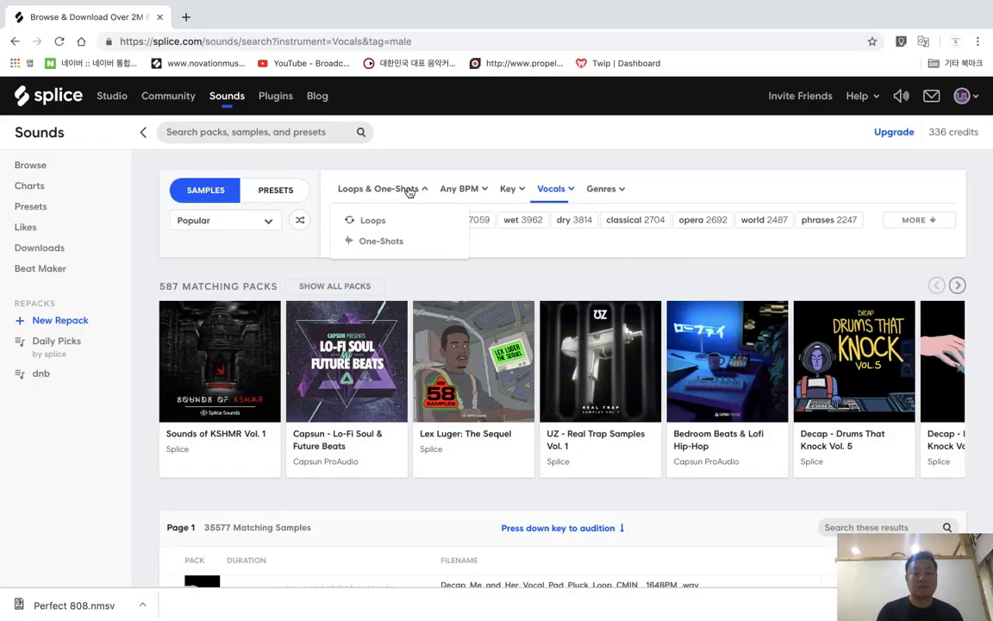
left_click(410, 191)
left_click(410, 192)
left_click(409, 191)
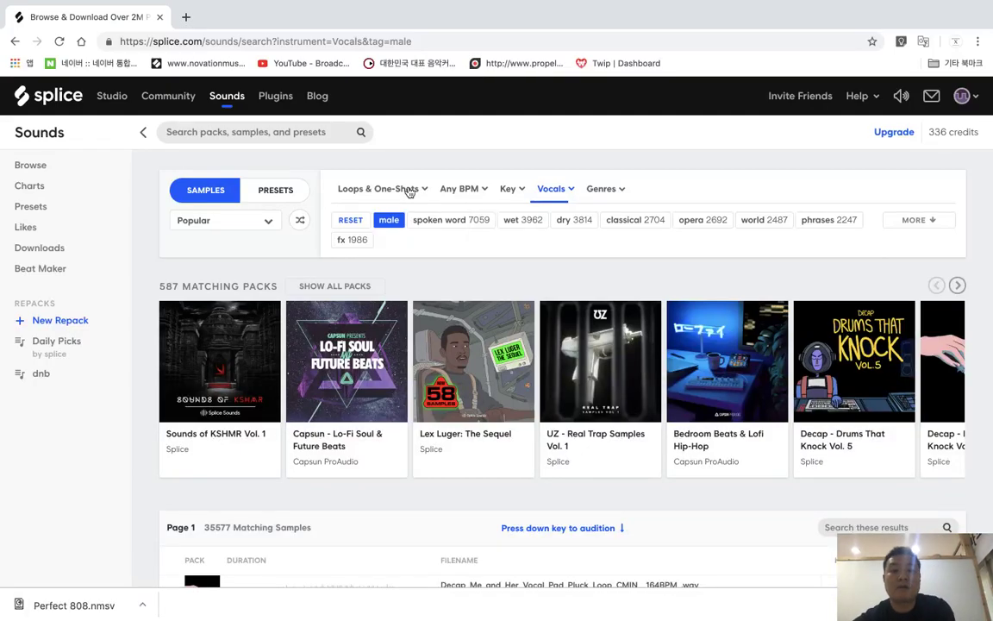
- Filter the male vocal samples by the Trap genre
left_click(598, 189)
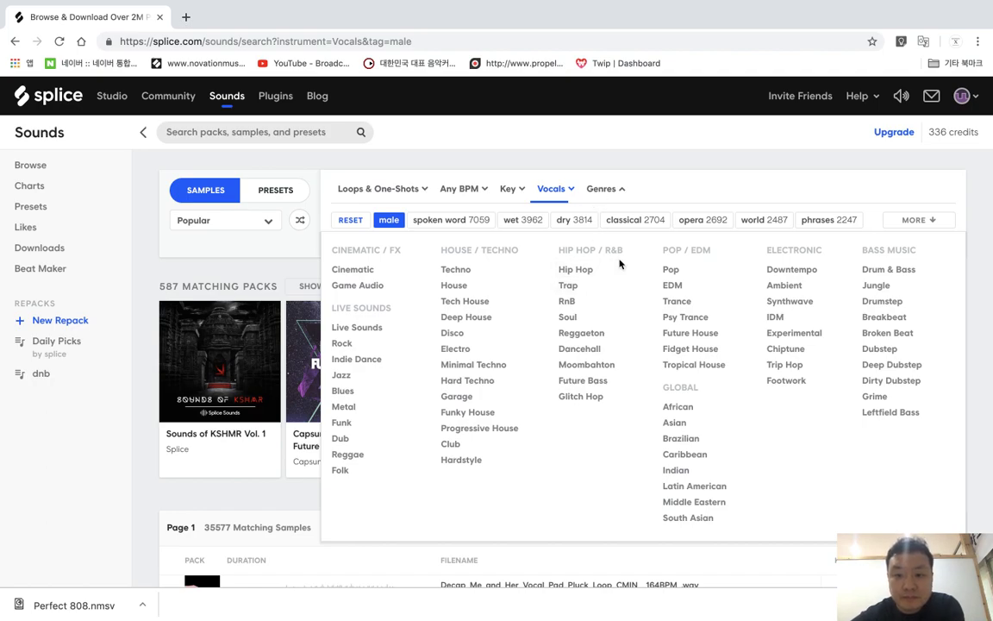
left_click(582, 286)
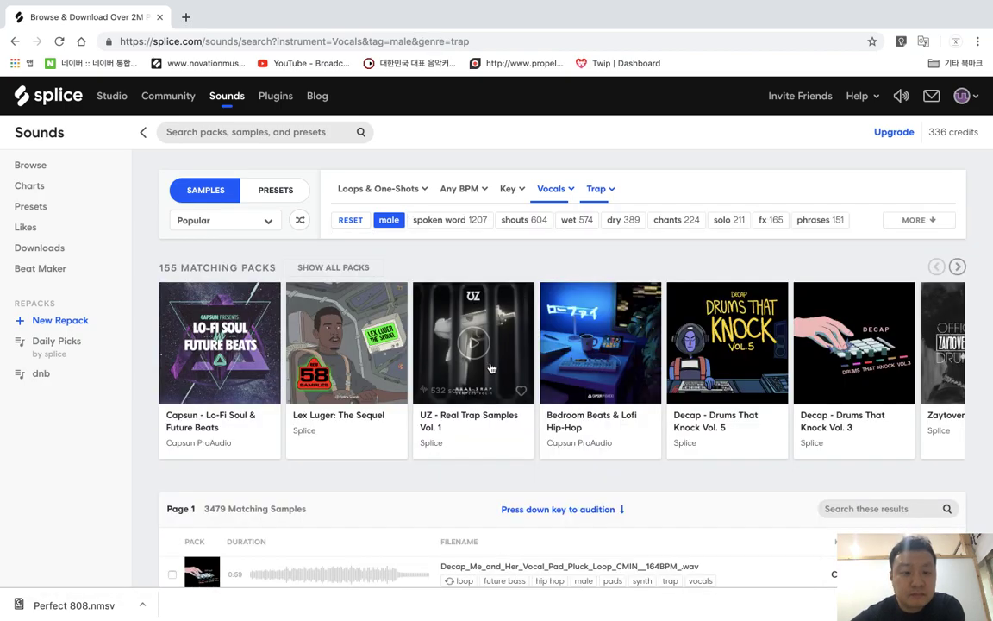
- Audition the trap vocals Decap_Me_and_Her_Vocal_Pad_Pluck_Loop, Decap_Laid_Back_Vocal_Loop, DECAP_melodic_loop_zen_trap_vocal_122_Fmin and UZ_vocal_tt_what
scroll(482, 367, "down", 3)
left_click(236, 335)
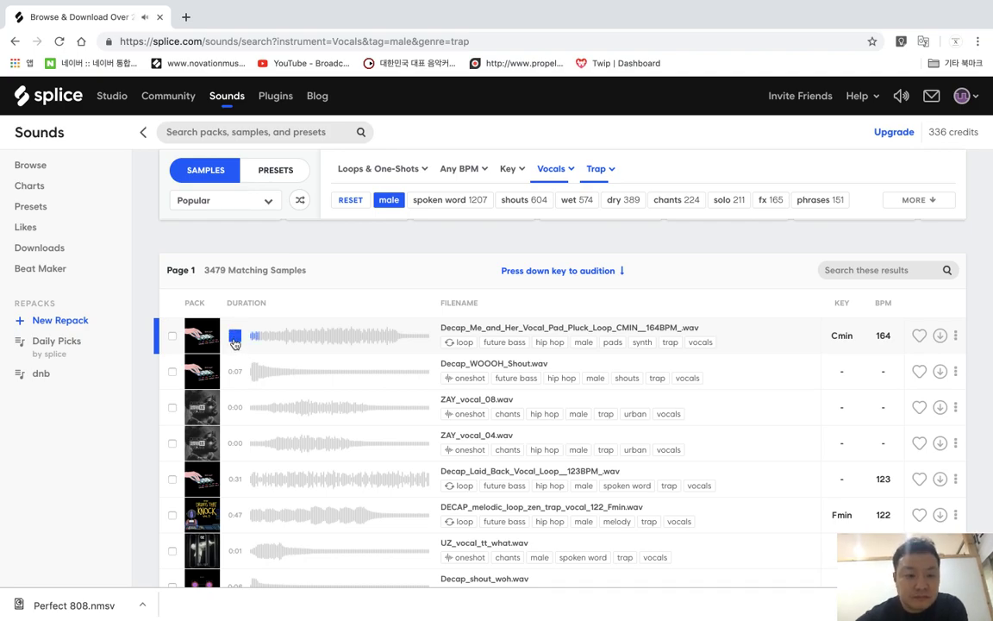
left_click(236, 479)
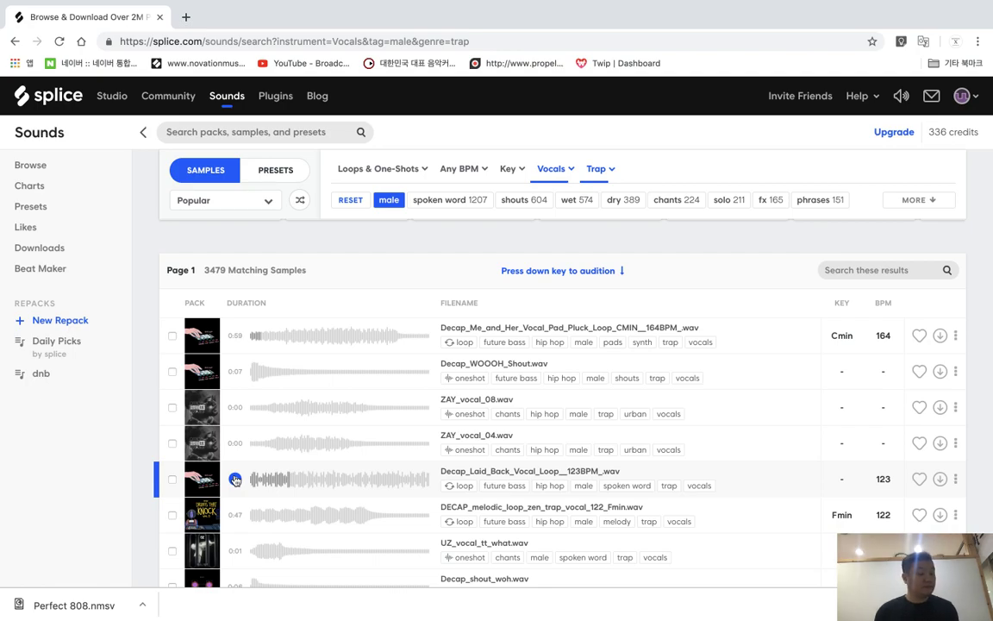
left_click(234, 515)
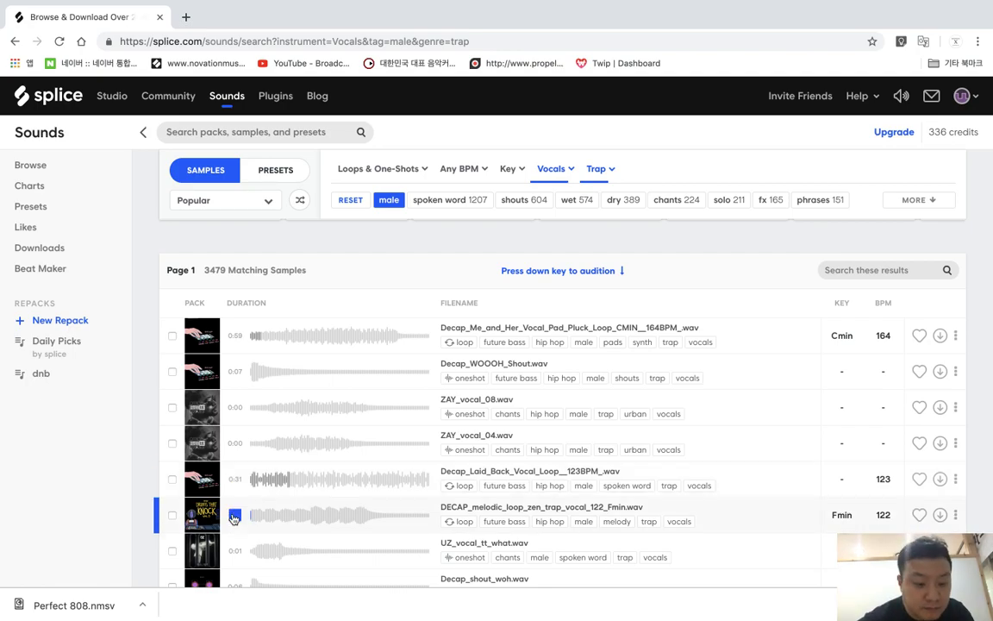
key("Down")
scroll(236, 532, "down", 3)
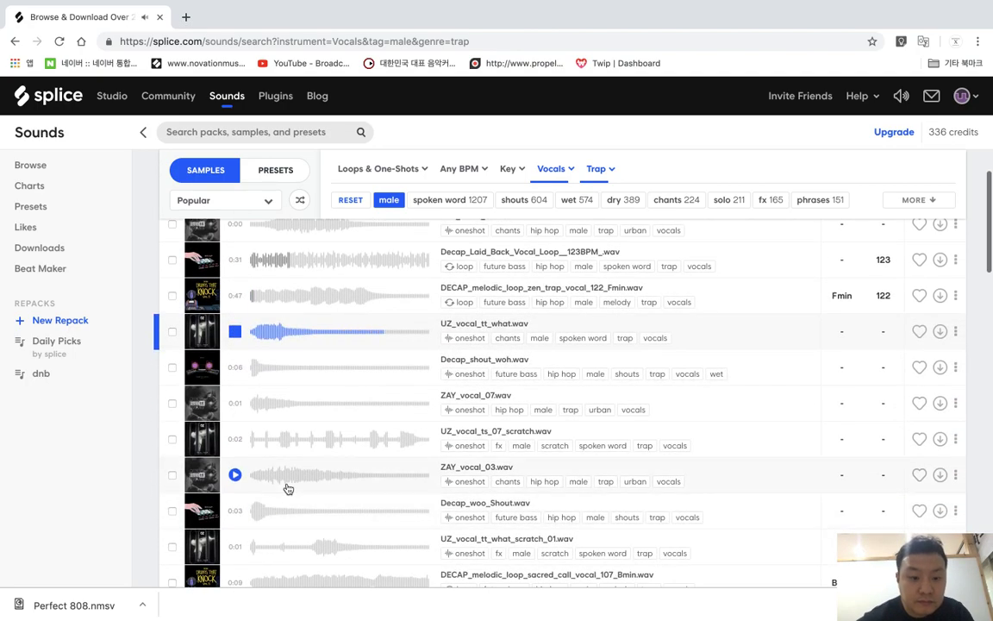
- Audition the male trap vocals ZAY_vocal_03, DECAP_melodic_loop_sacred_call_vocal_107_Bmin, Decap_LETSGO_Shout and ZAY_vocal_02
left_click(236, 473)
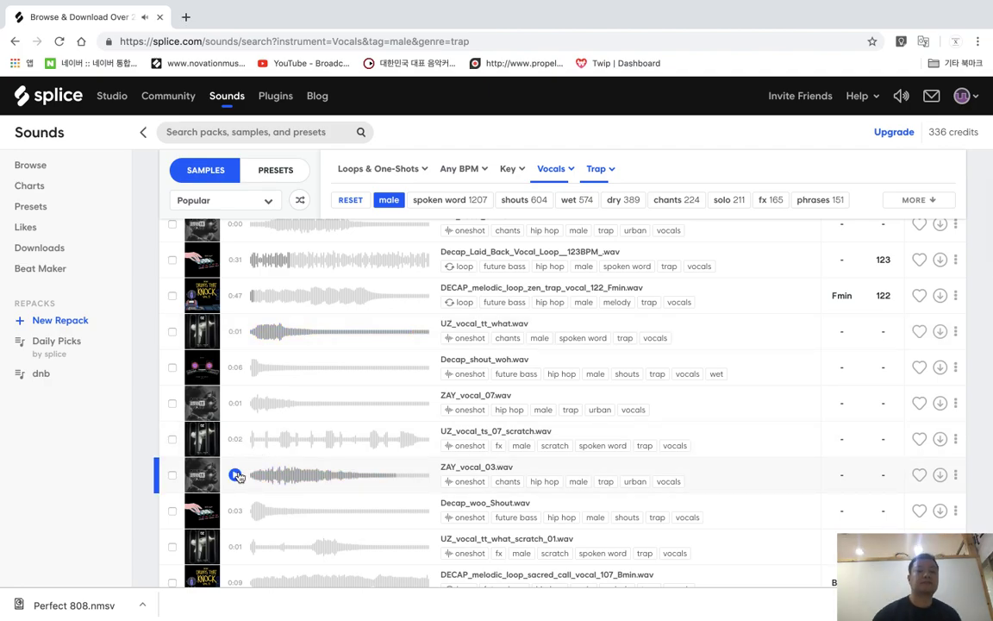
scroll(300, 524, "down", 1)
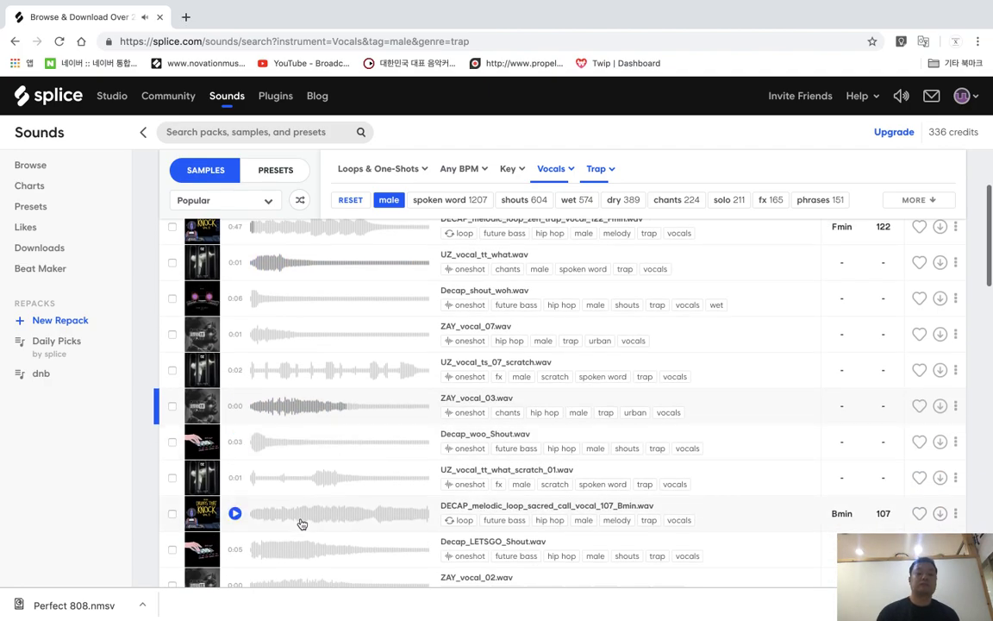
left_click(236, 514)
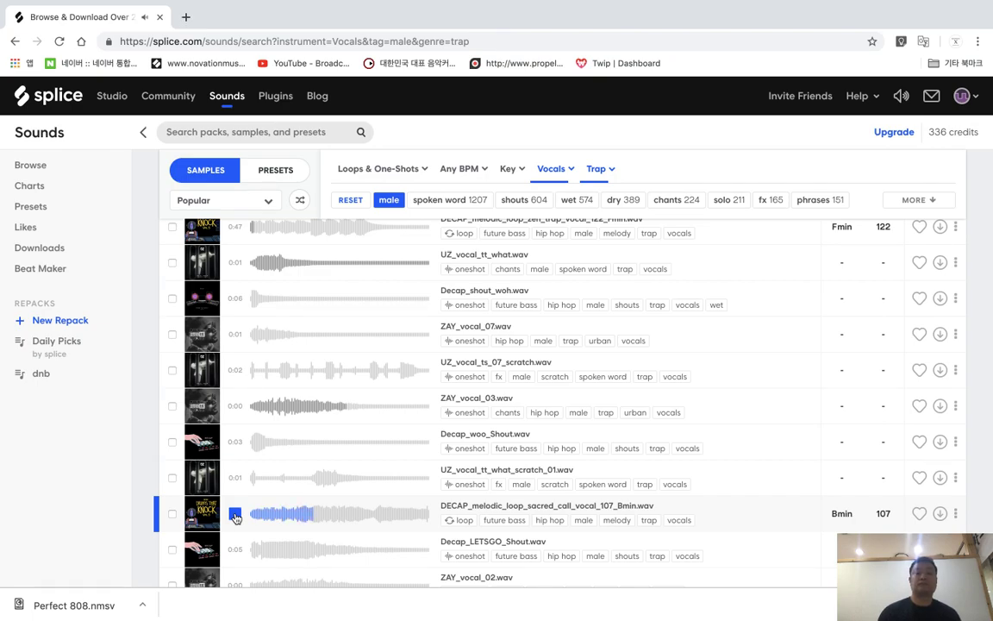
scroll(235, 517, "down", 1)
left_click(234, 514)
scroll(235, 541, "down", 3)
left_click(235, 365)
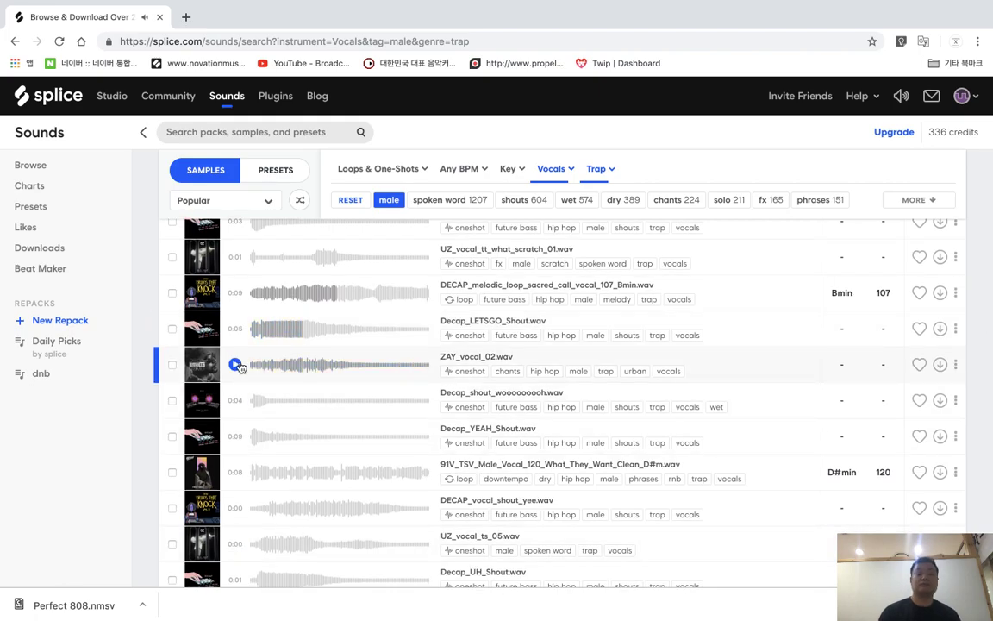